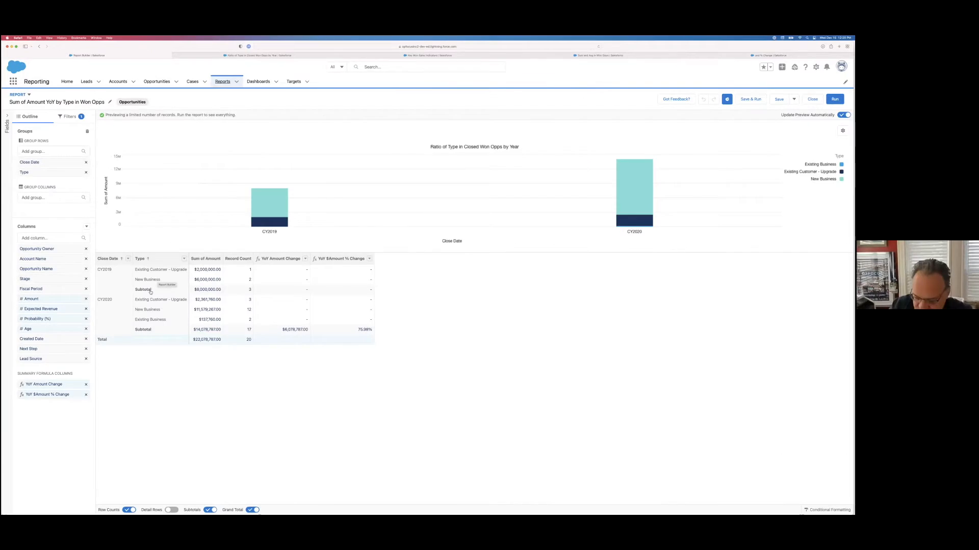
- Run the Sum of Amount YoY by Type in Won Opps report and check its report type
key(super+plus)
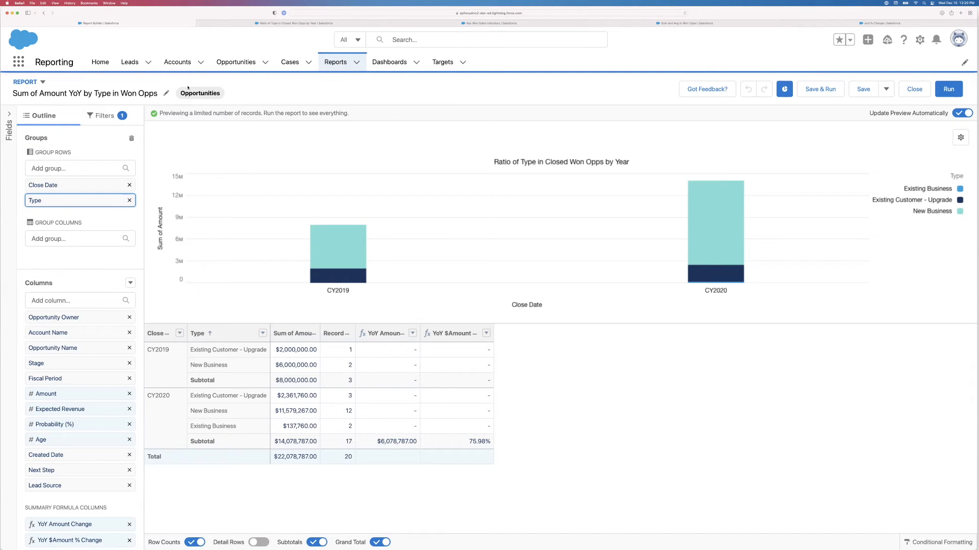
click(212, 94)
click(947, 89)
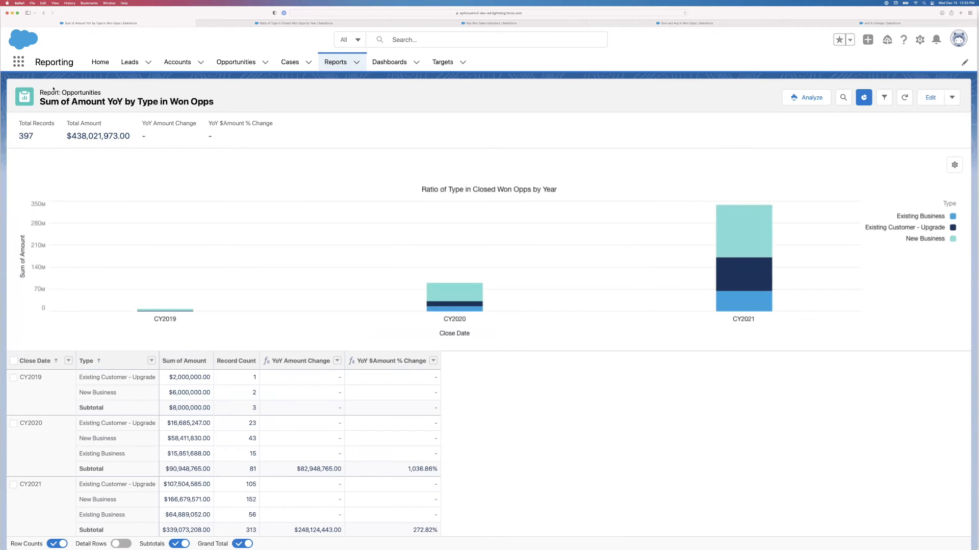
drag(62, 92, 103, 93)
- Reopen the report for editing and review the date grouping options available for the Close Date group
click(936, 100)
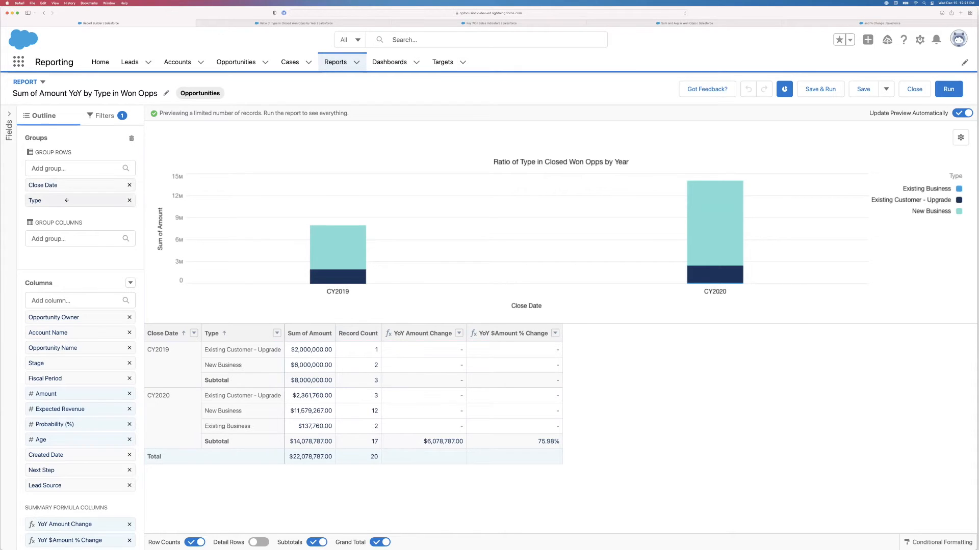
click(193, 334)
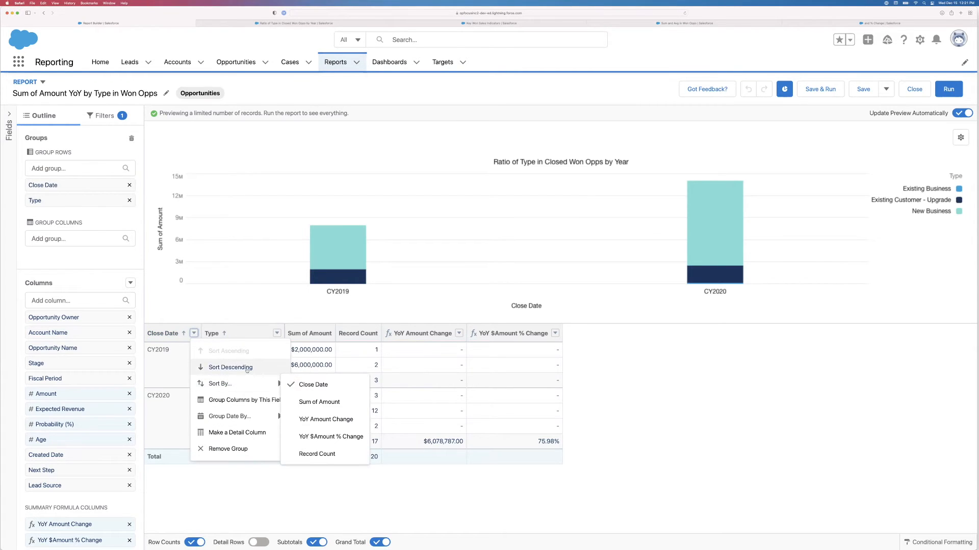
mouse_move(233, 417)
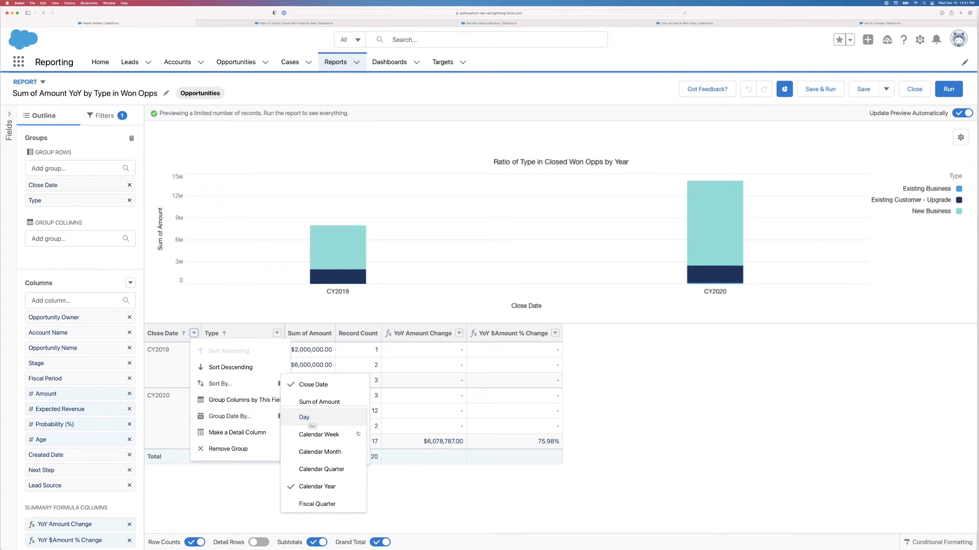
scroll(357, 442, down, 2)
scroll(356, 452, down, 1)
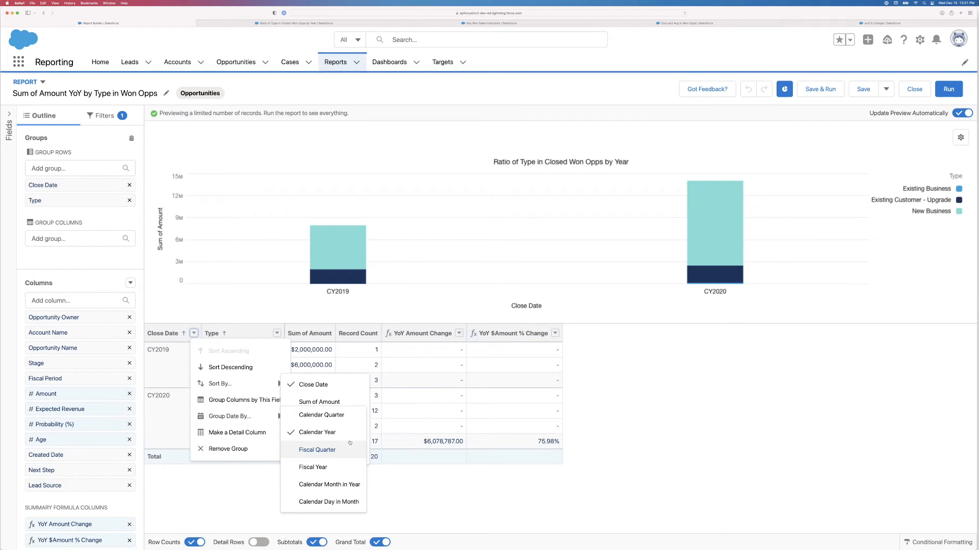
scroll(348, 446, up, 2)
scroll(346, 452, down, 2)
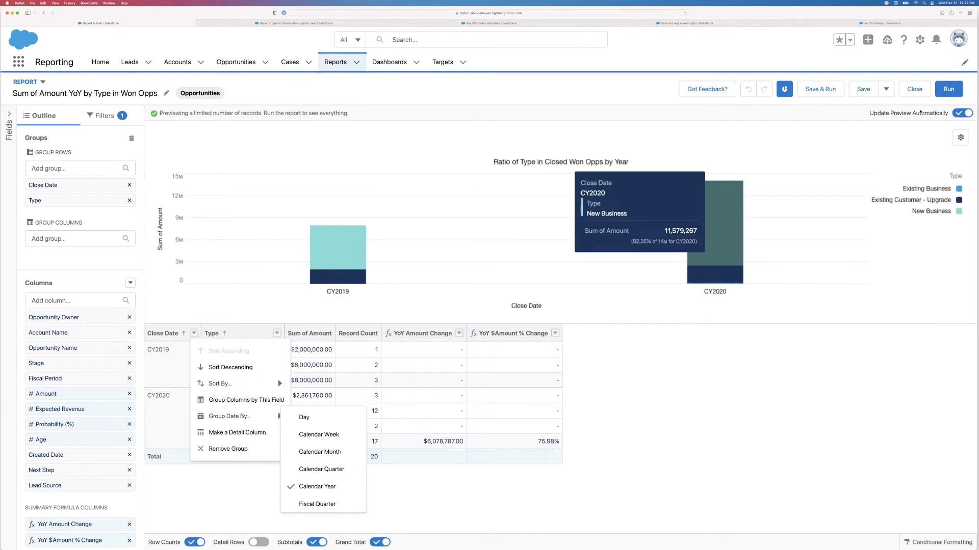
- Run the report again and examine the yearly stacked columns in its chart
click(949, 90)
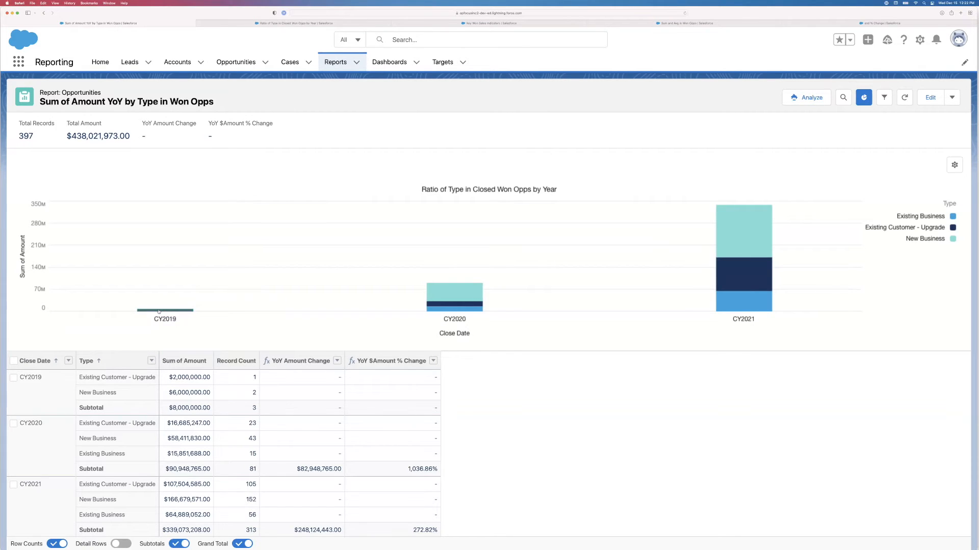
mouse_move(451, 292)
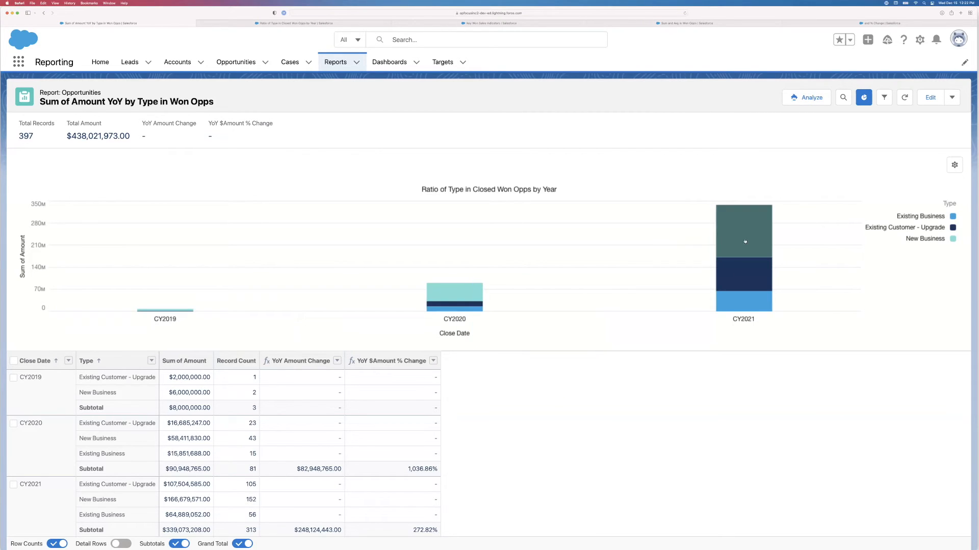
mouse_move(748, 237)
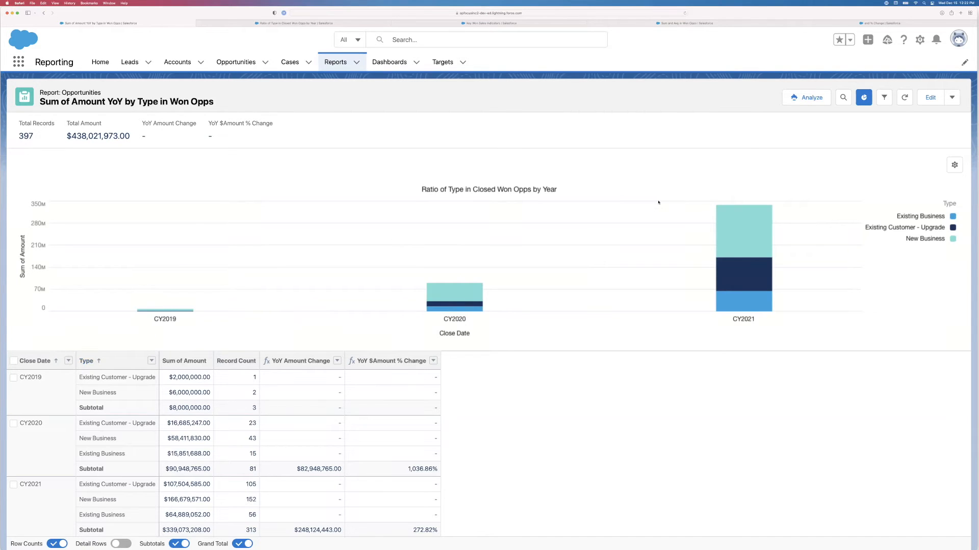
- Review the chart's display types, attributes and the color palettes offered for stacking by Type
click(955, 165)
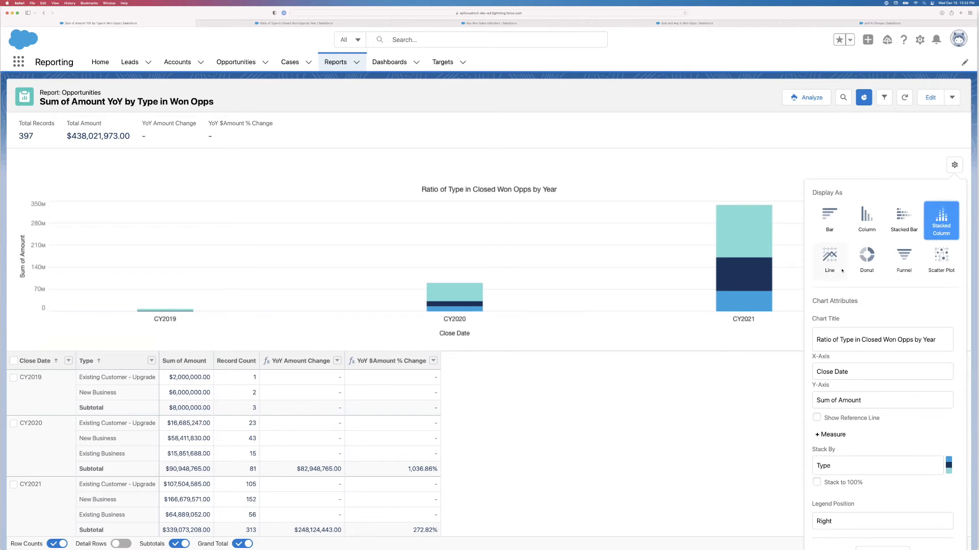
scroll(886, 398, down, 1)
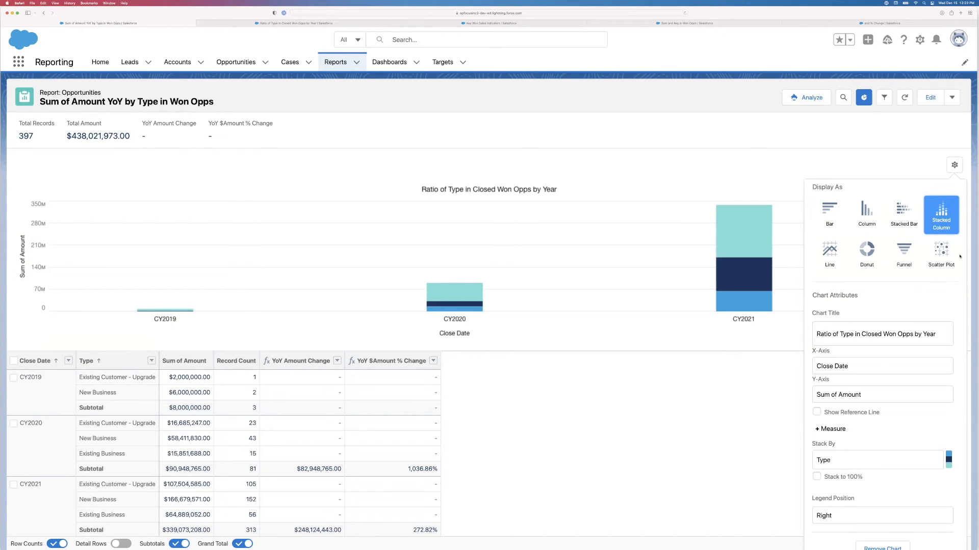
scroll(878, 343, down, 1)
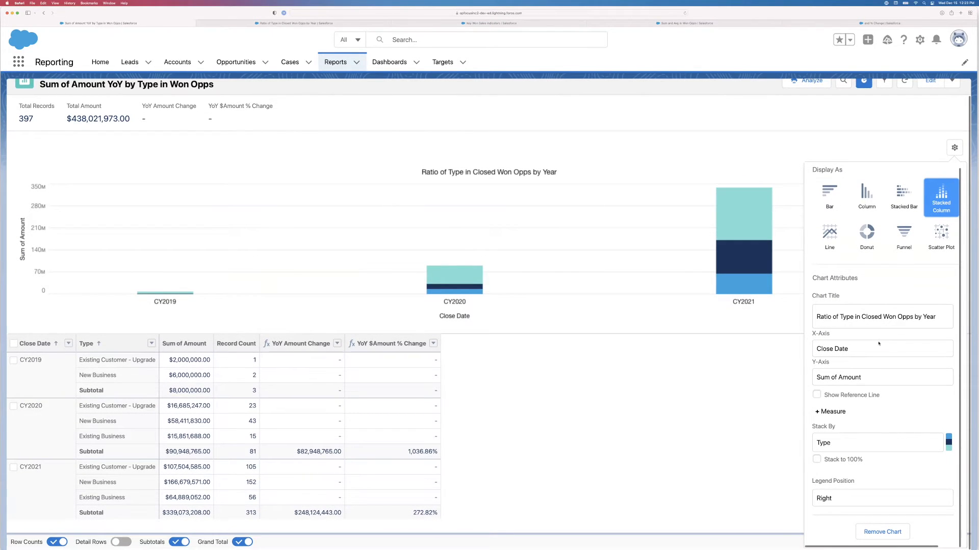
scroll(878, 344, up, 1)
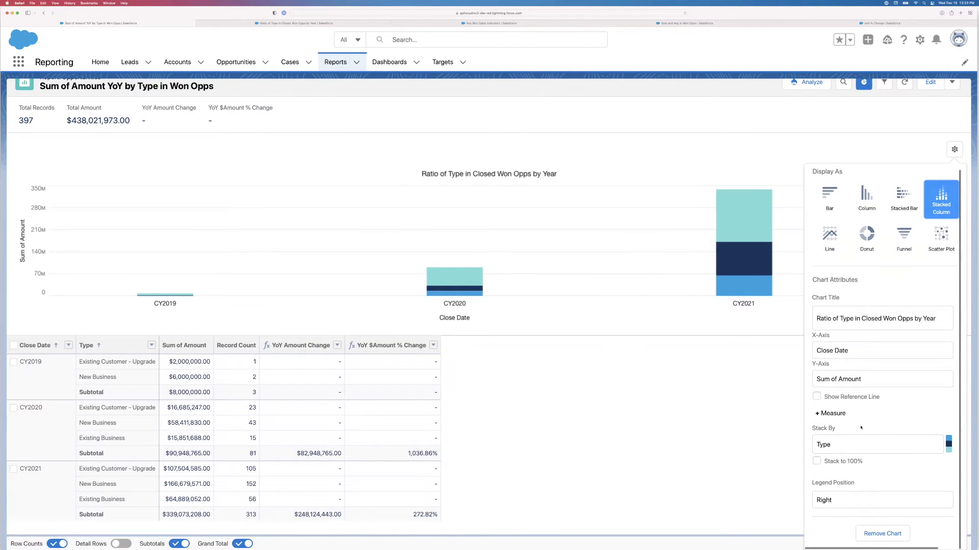
click(948, 440)
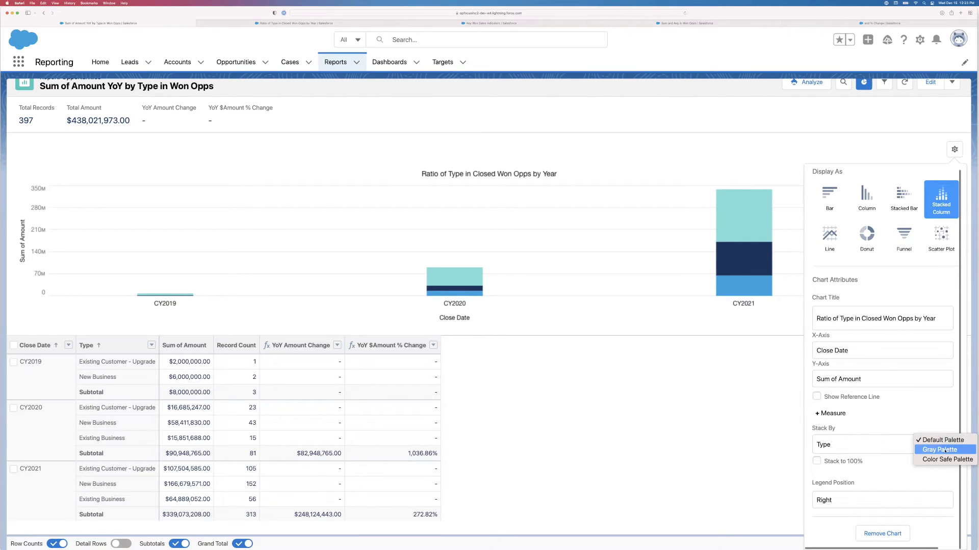
click(937, 415)
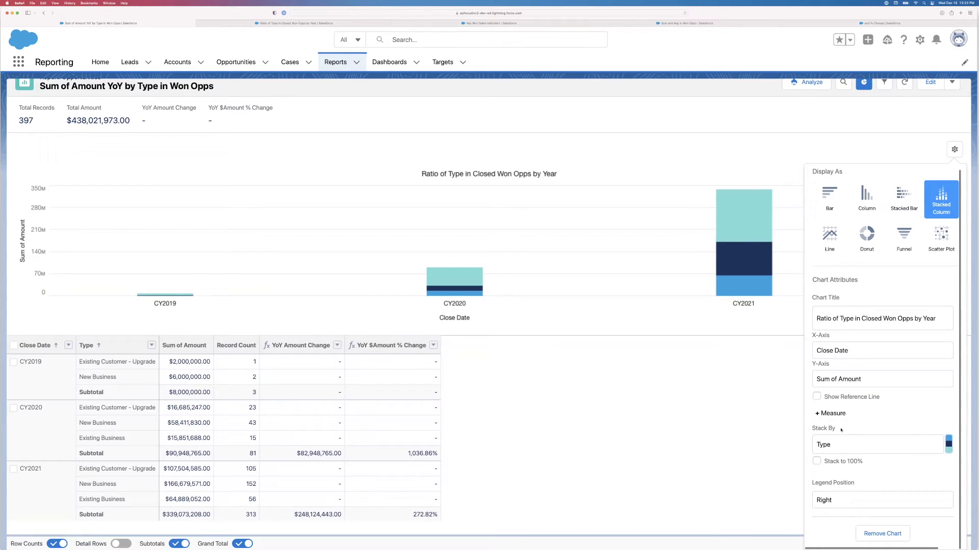
click(954, 150)
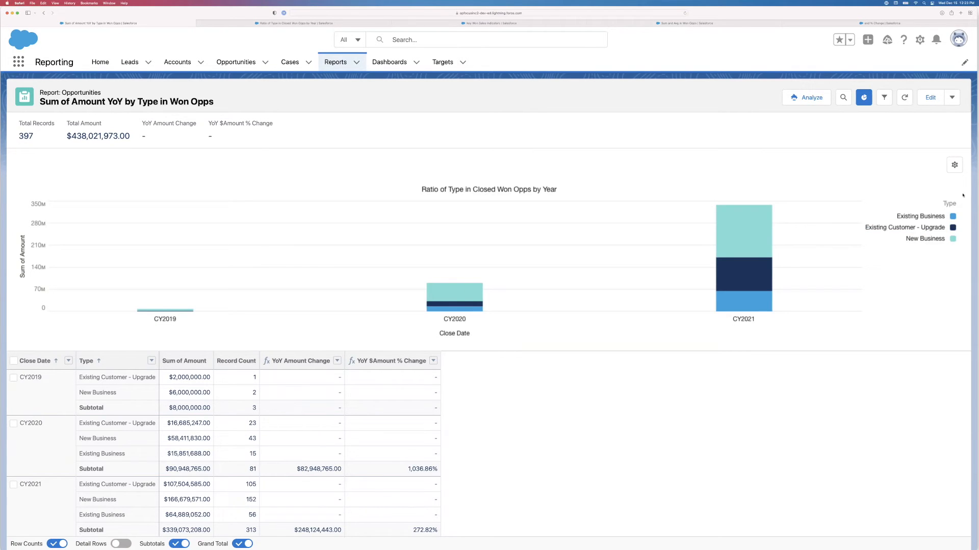
- Set the chart's legend position to Bottom and close the chart properties
click(954, 165)
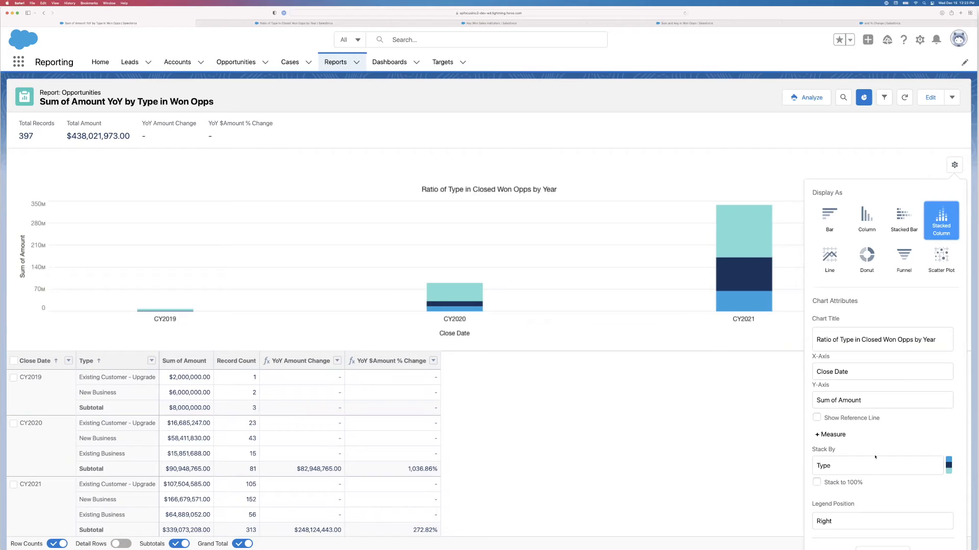
click(850, 522)
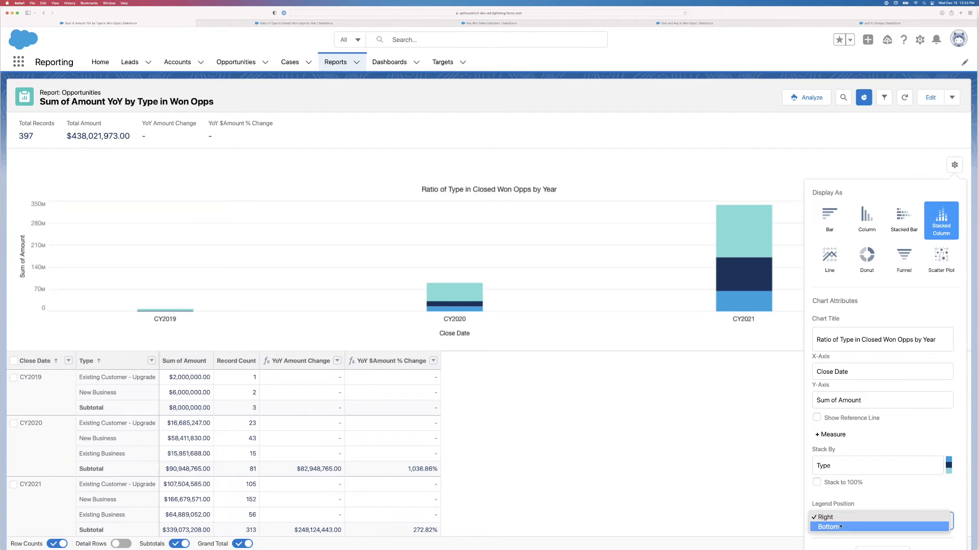
click(841, 527)
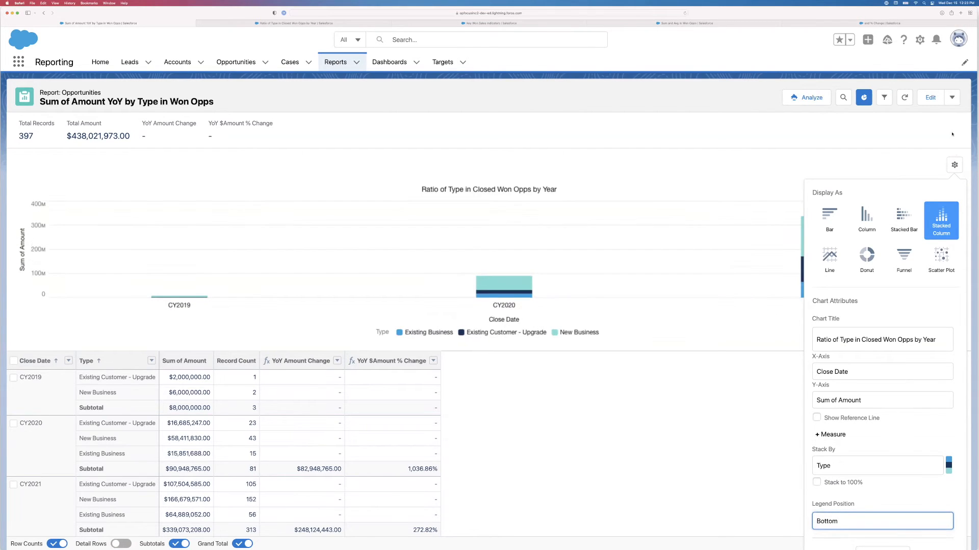
click(954, 165)
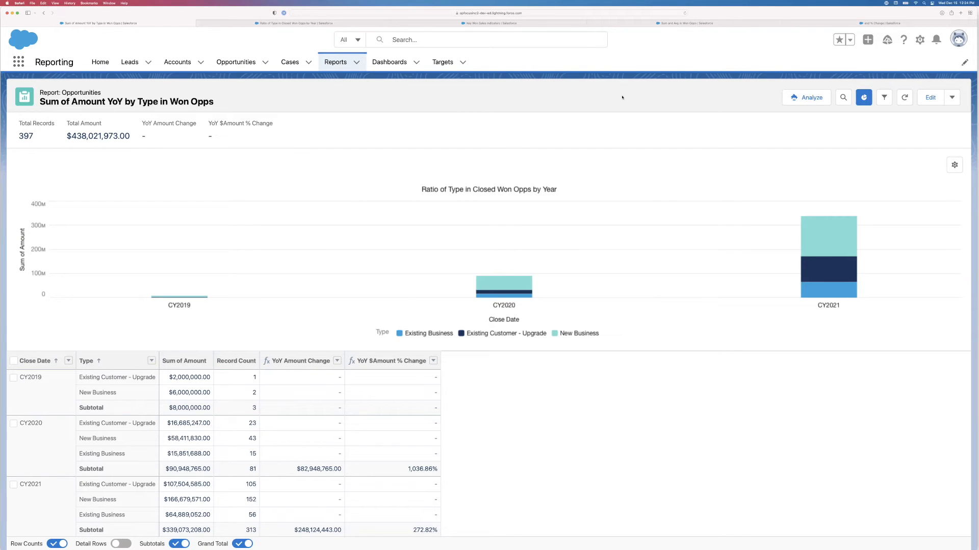
- Glance at the Grouping Report Data by Dates slide and return to Safari to take a closer look at the report's Analyze option
key(super+Tab)
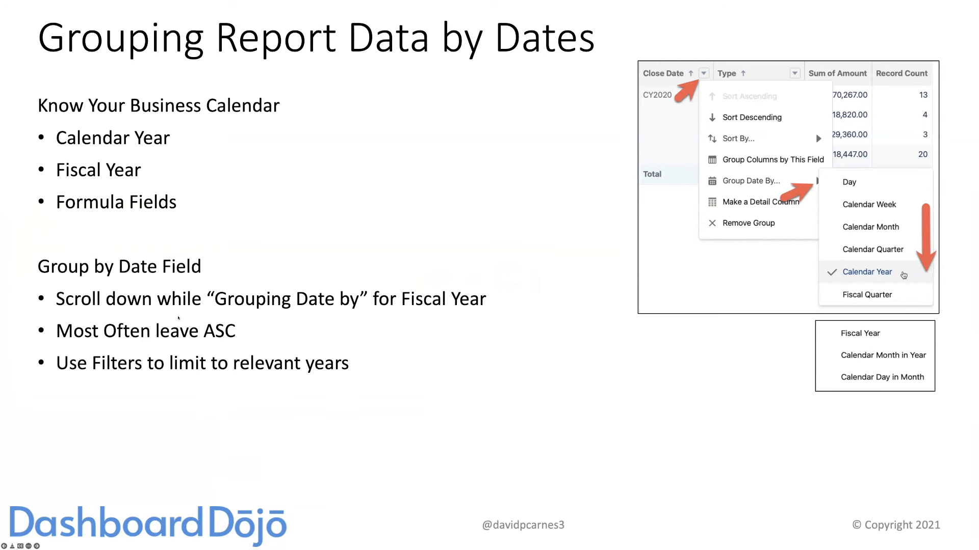
key(super+Tab)
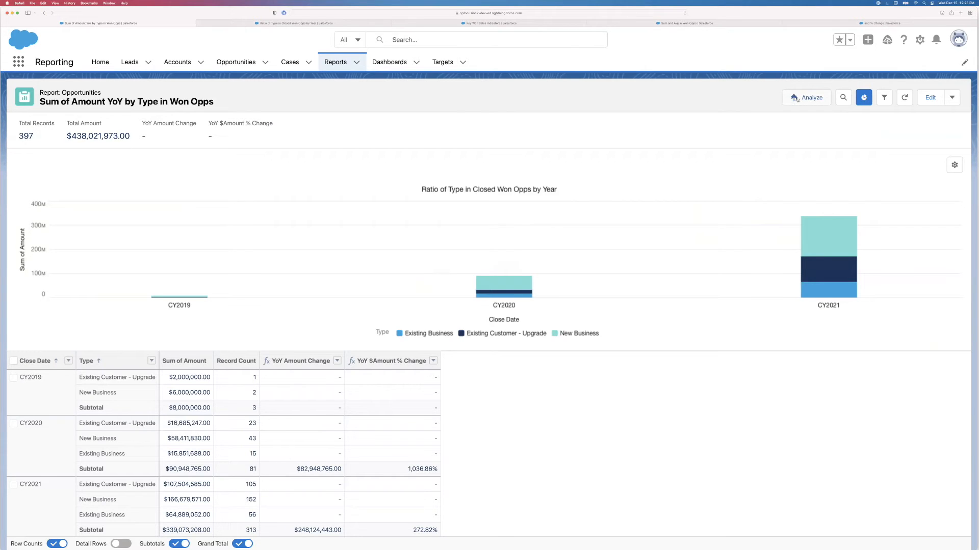
scroll(796, 98, up, 5)
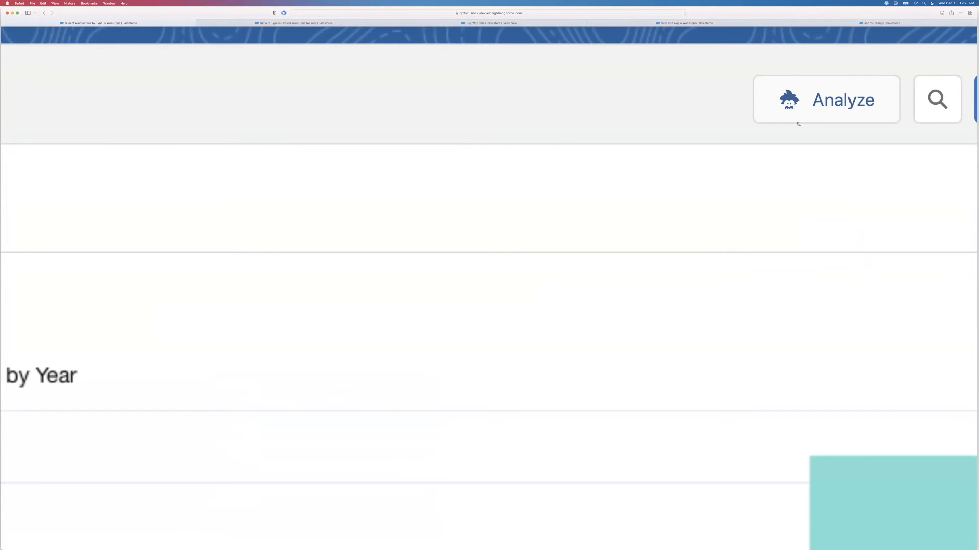
scroll(795, 121, down, 5)
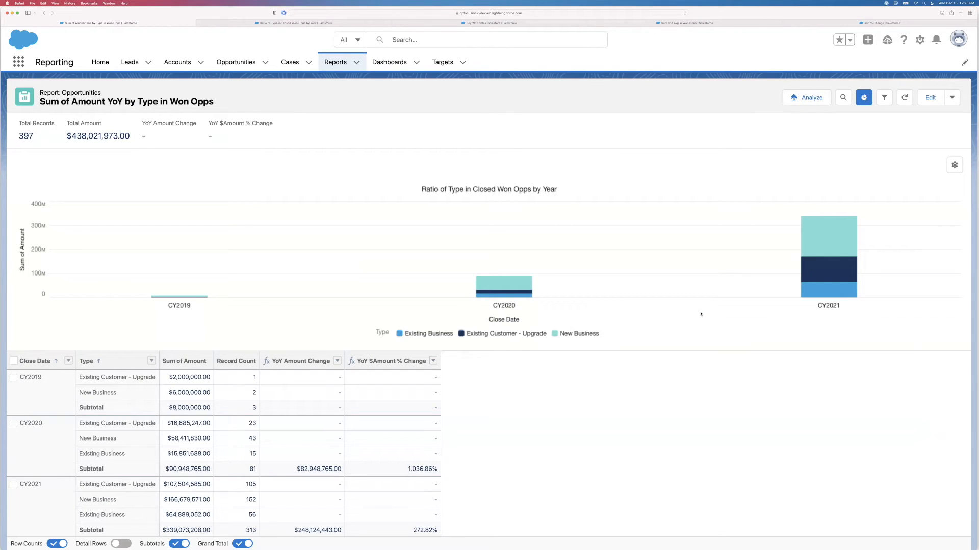
- Switch to the presentation and advance to the Using Stack to 100% slide
key(cmd+Tab)
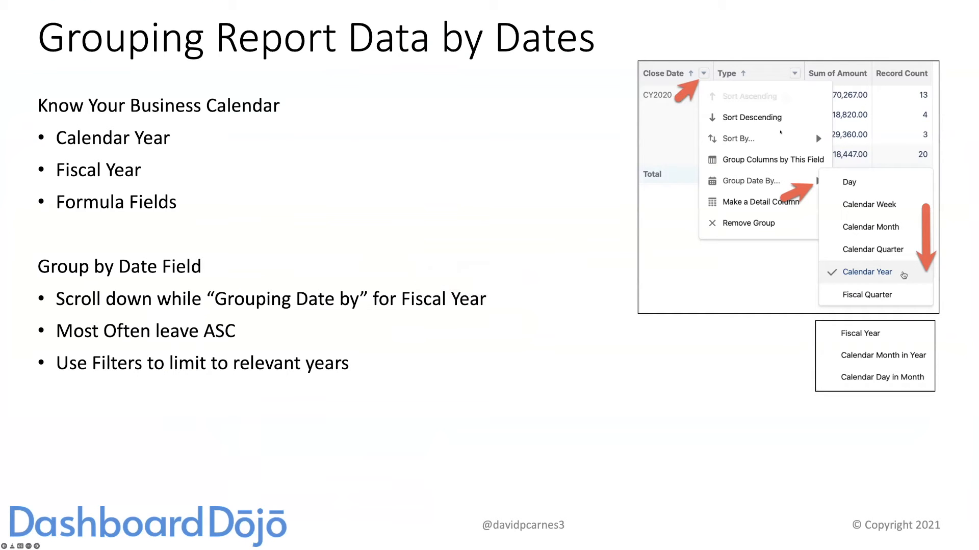
key(Right)
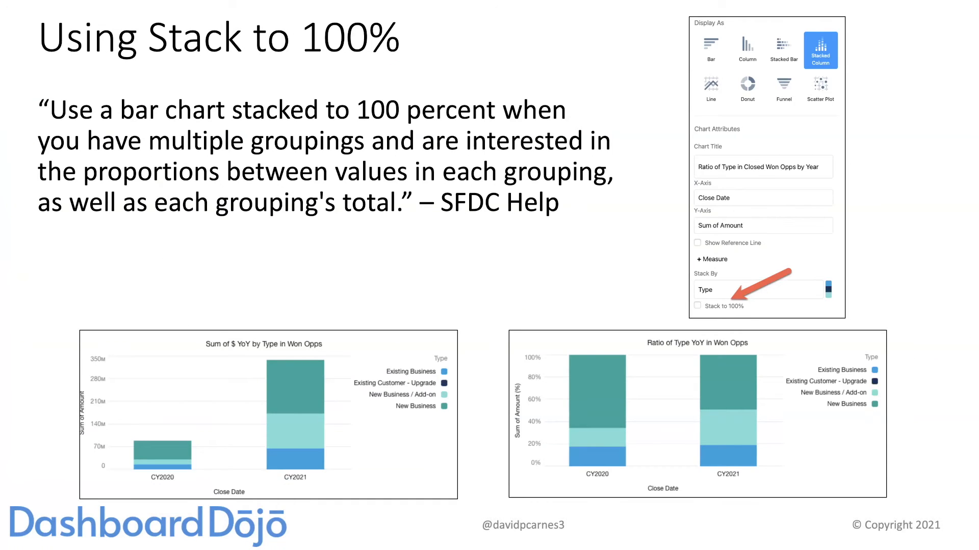
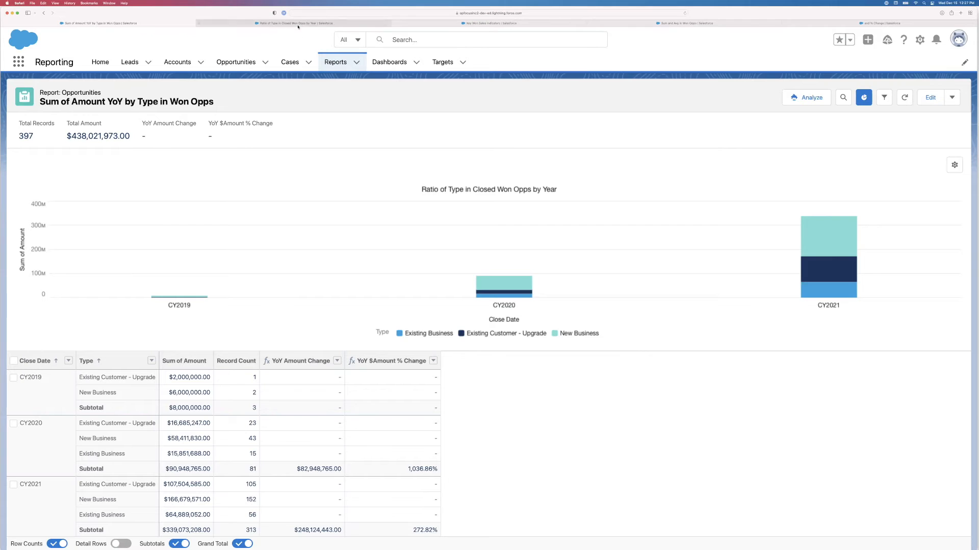
- Open the Ratio of Type in Closed Won Opps by Year report in Safari and inspect its yearly chart segments
mouse_move(299, 26)
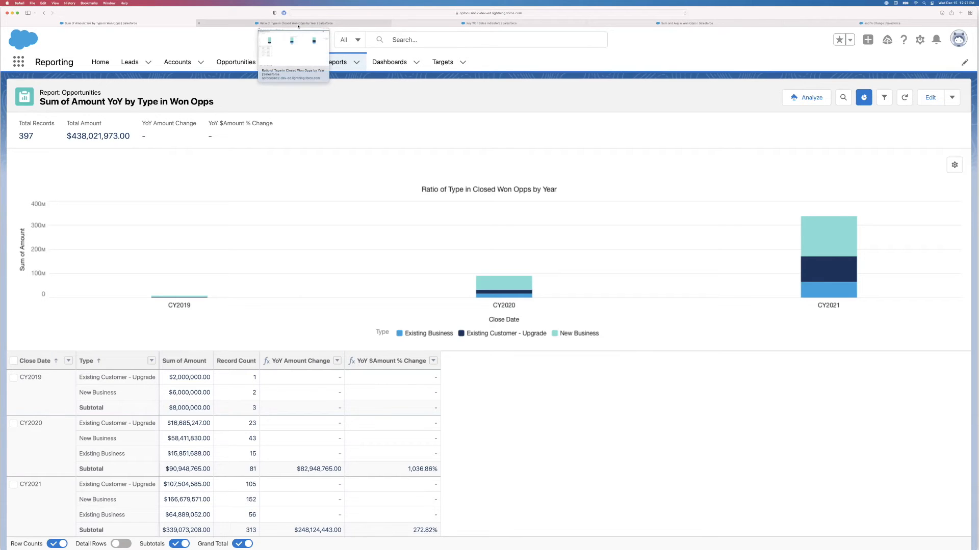
click(298, 23)
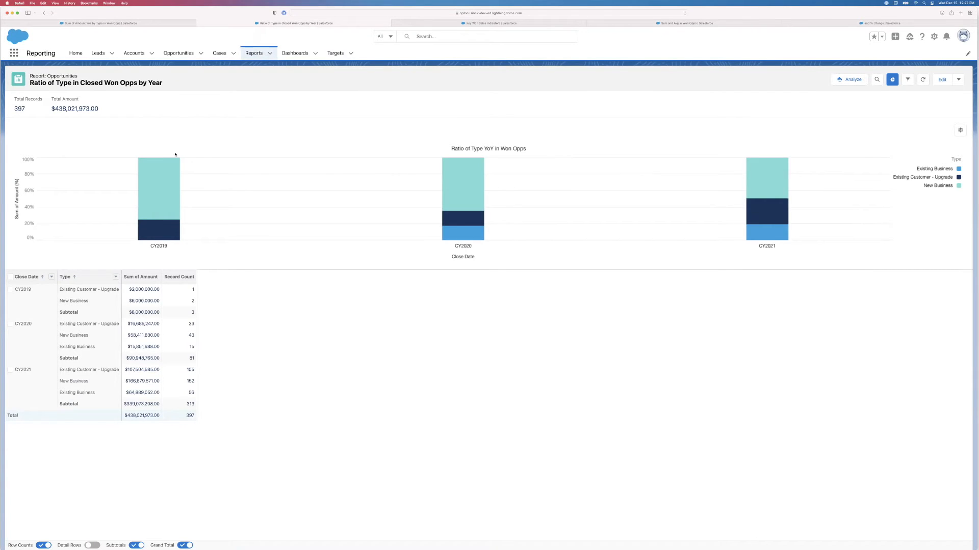
mouse_move(477, 203)
mouse_move(151, 181)
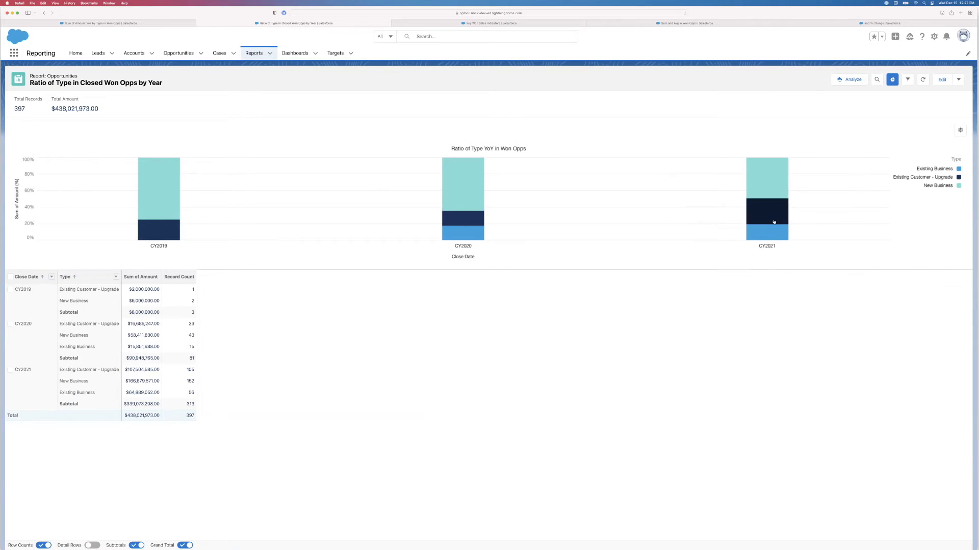
mouse_move(782, 223)
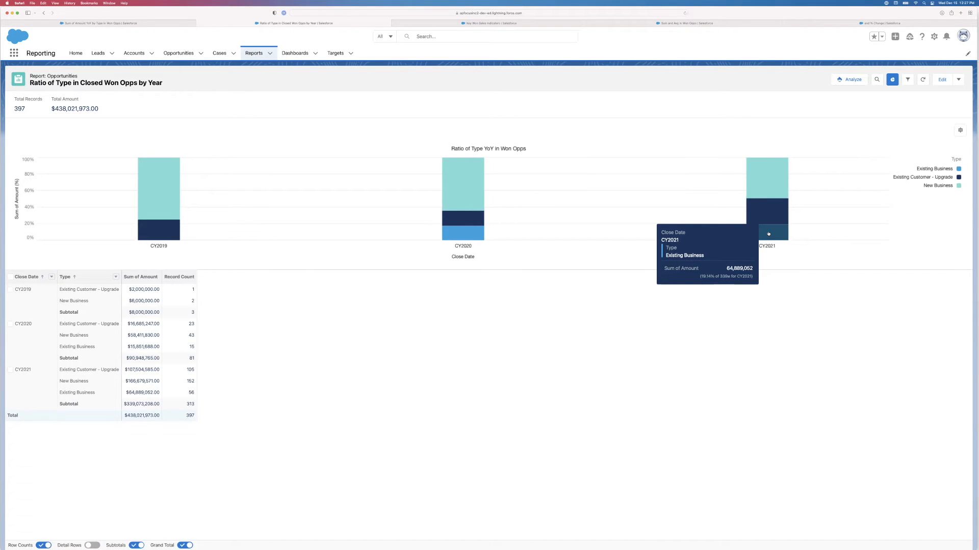
- Check the Stack to 100% option in the ratio chart's properties and close them
click(959, 130)
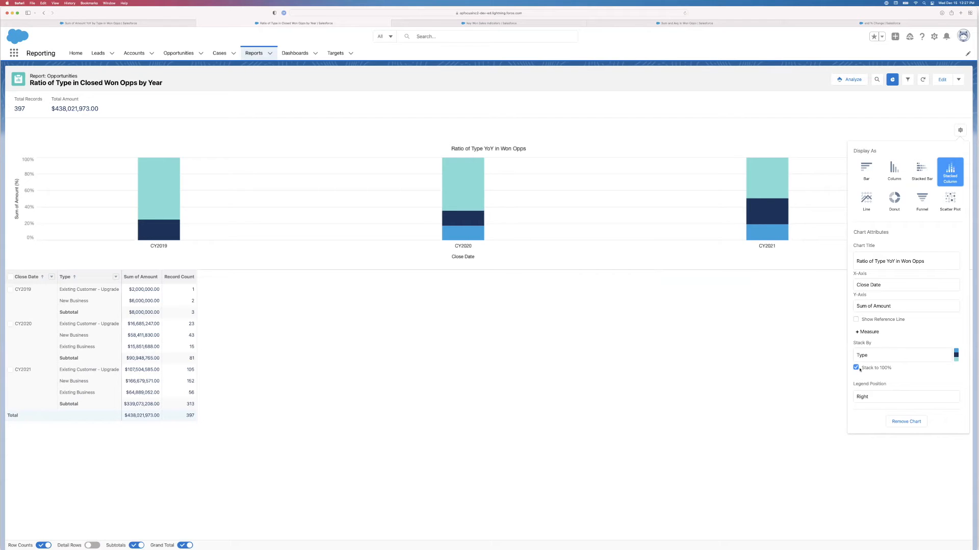
key(super+Tab)
click(297, 83)
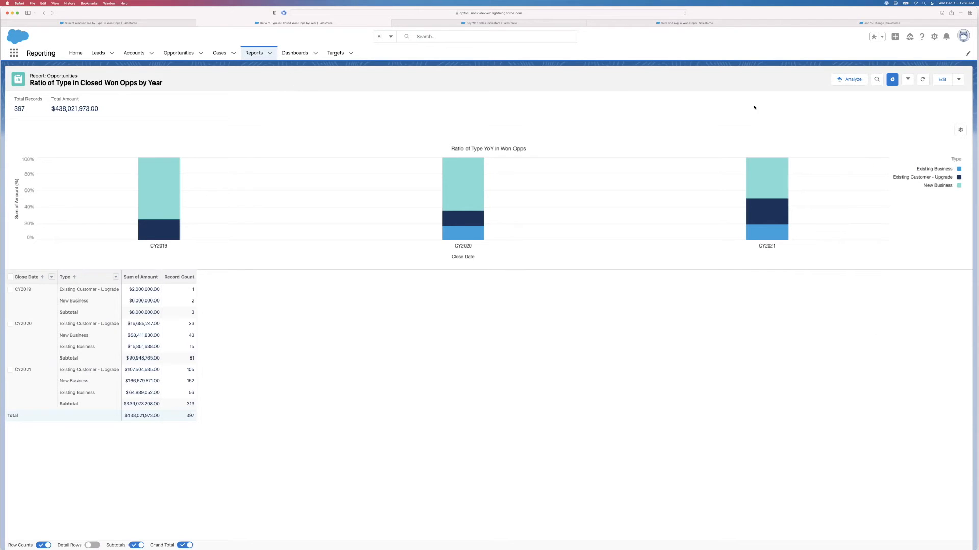
- Open the Ratio of Type in Closed Won Opps by Year report for editing
click(941, 80)
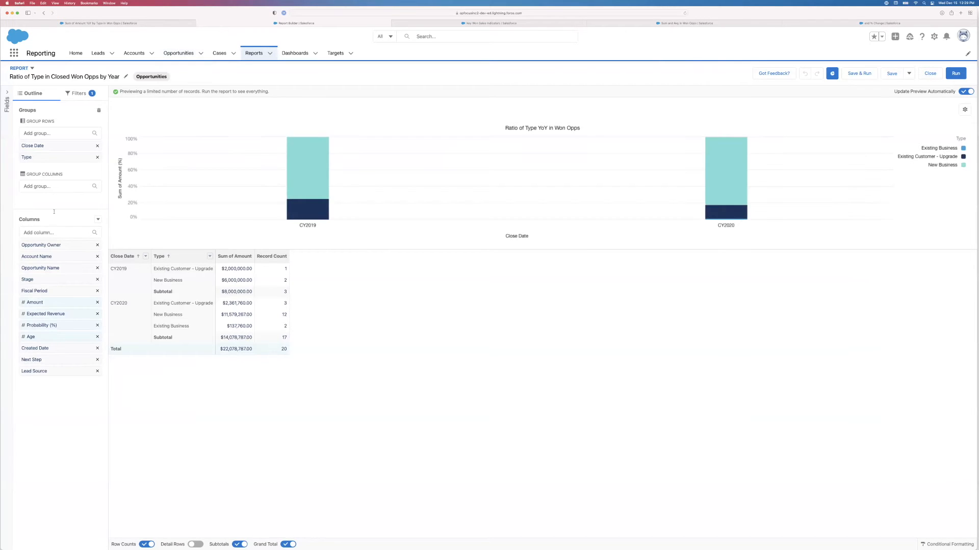
- Group the ratio report's Close Date by Calendar Week and run the report
click(146, 256)
mouse_move(177, 319)
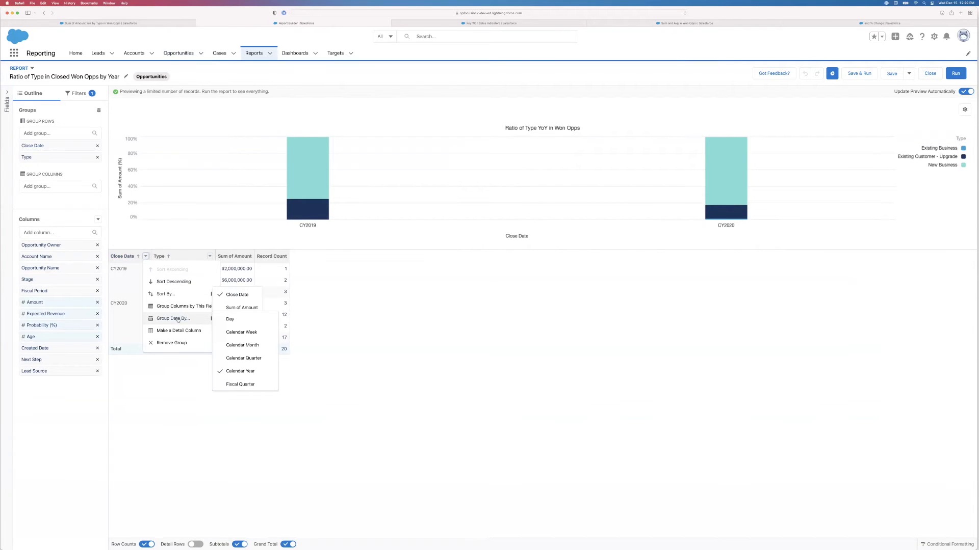
click(253, 334)
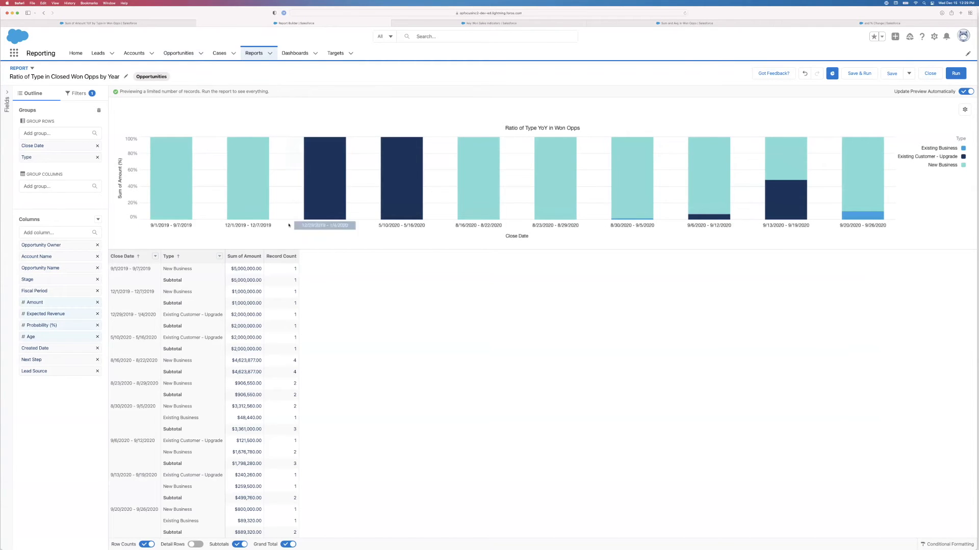
mouse_move(566, 203)
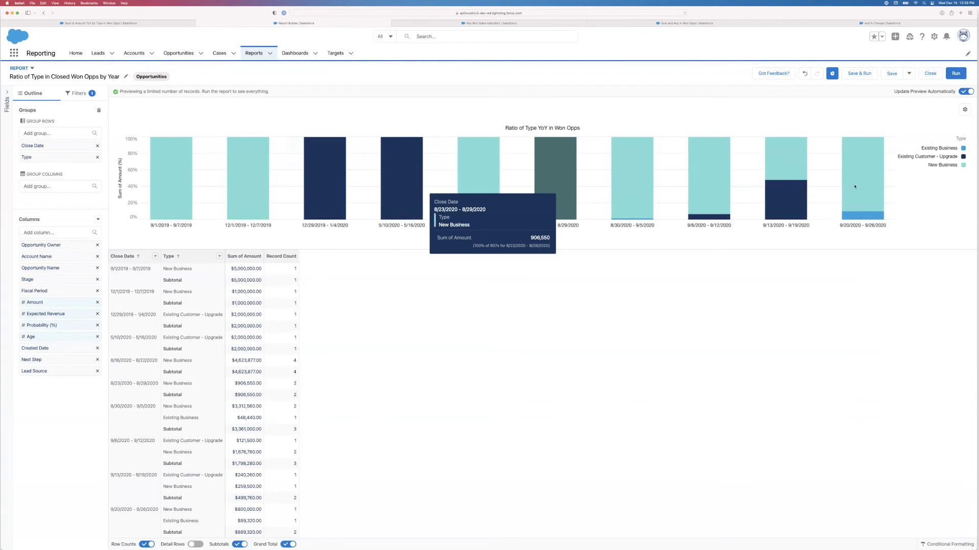
click(956, 73)
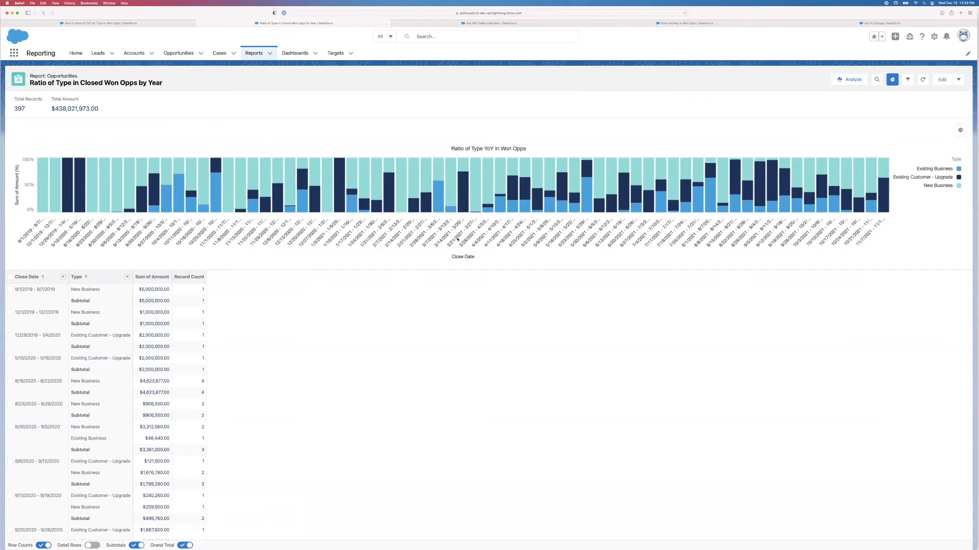
mouse_move(638, 164)
- Open the Reporting Snapshots page in Setup under Feature Settings, Analytics, Reports & Dashboards
click(934, 36)
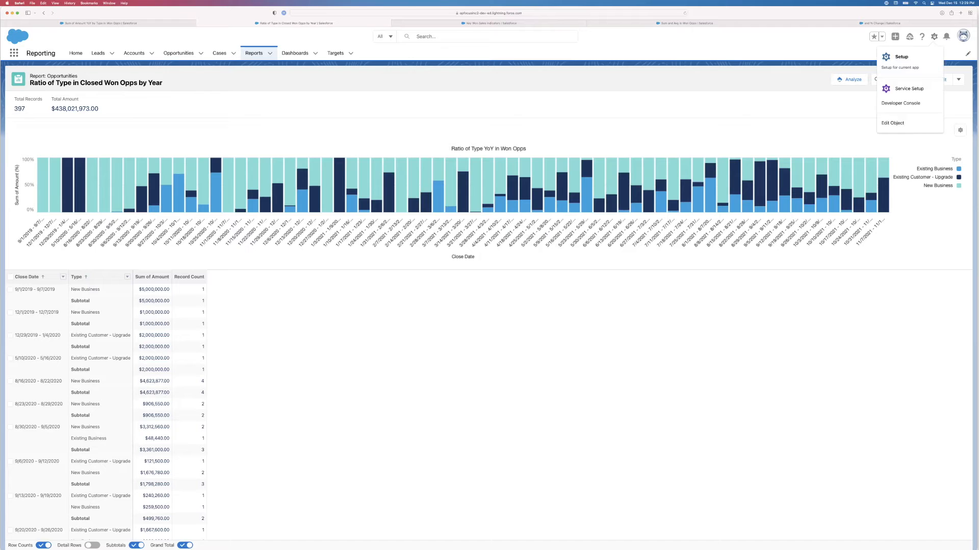
click(905, 58)
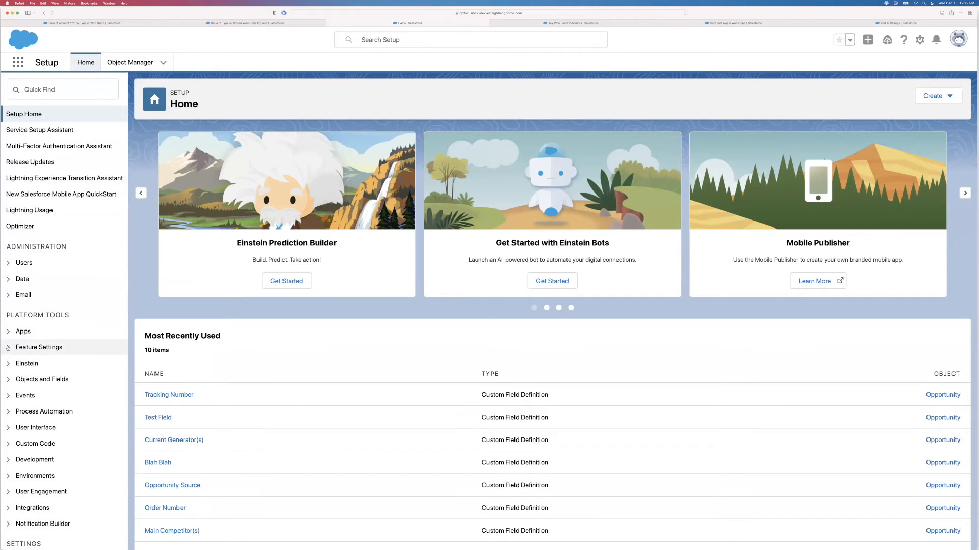
scroll(8, 348, down, 3)
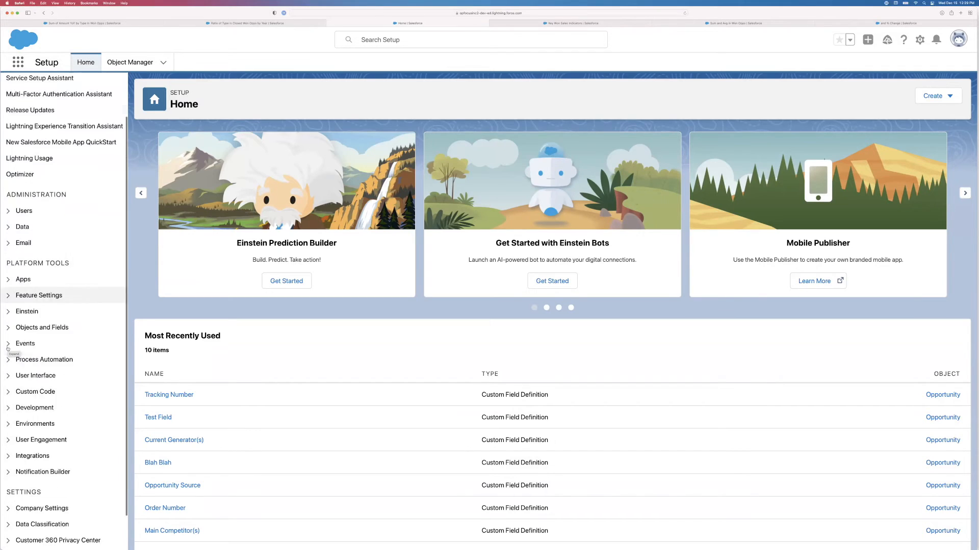
click(8, 256)
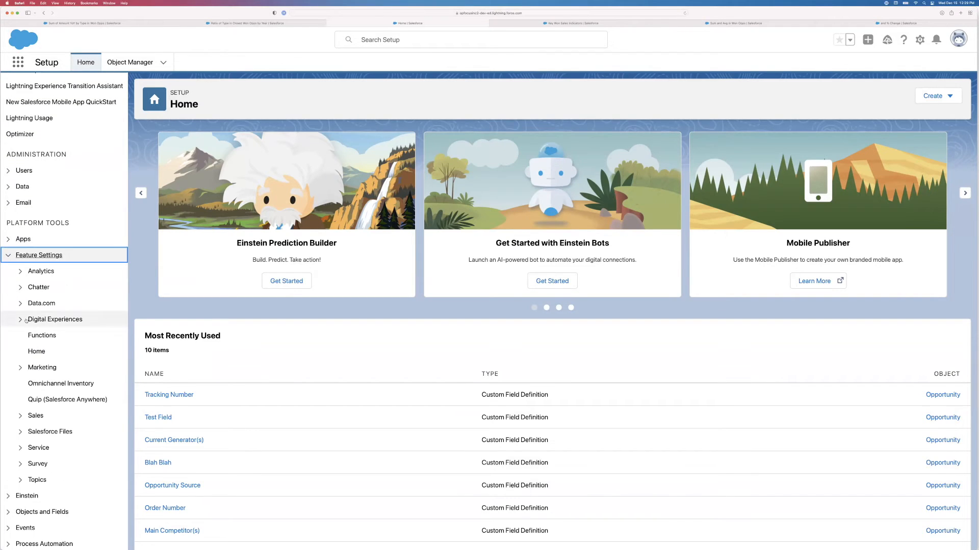
click(20, 273)
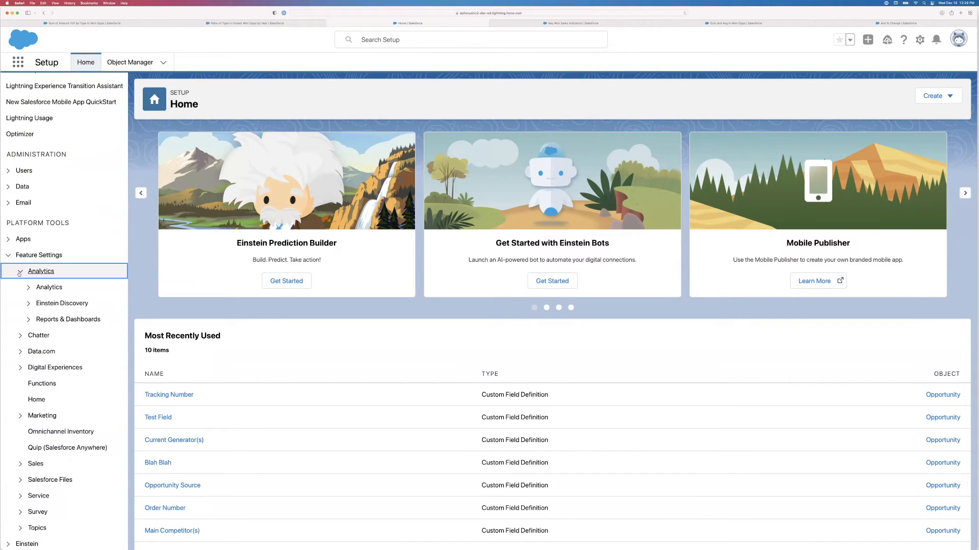
click(28, 319)
click(90, 386)
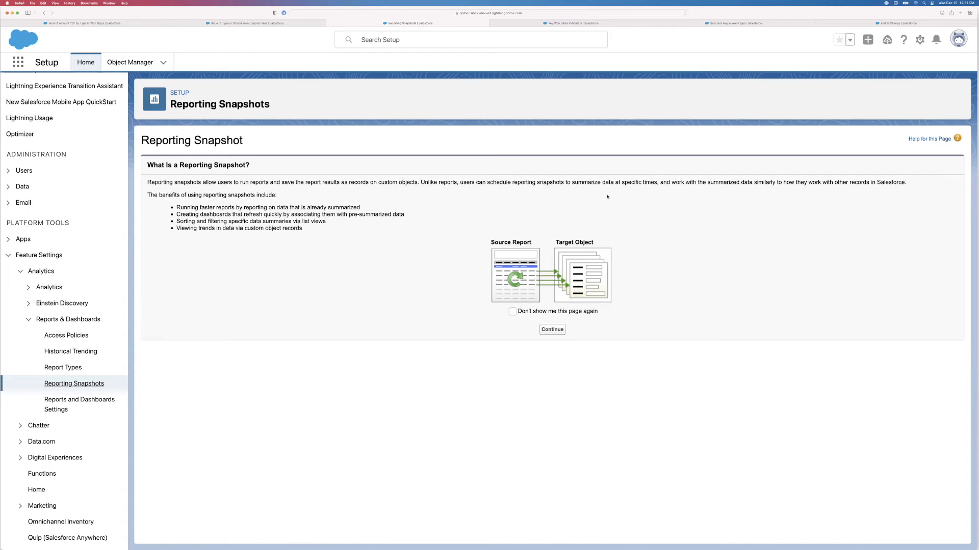
- Switch to the presentation and advance to the Leveraging Additional Summaries slide
key(super+Tab)
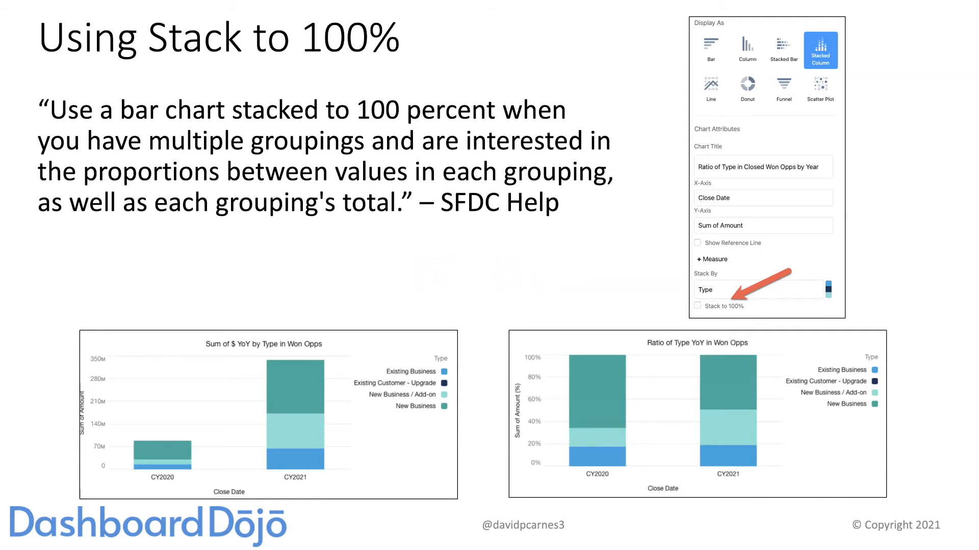
key(Right)
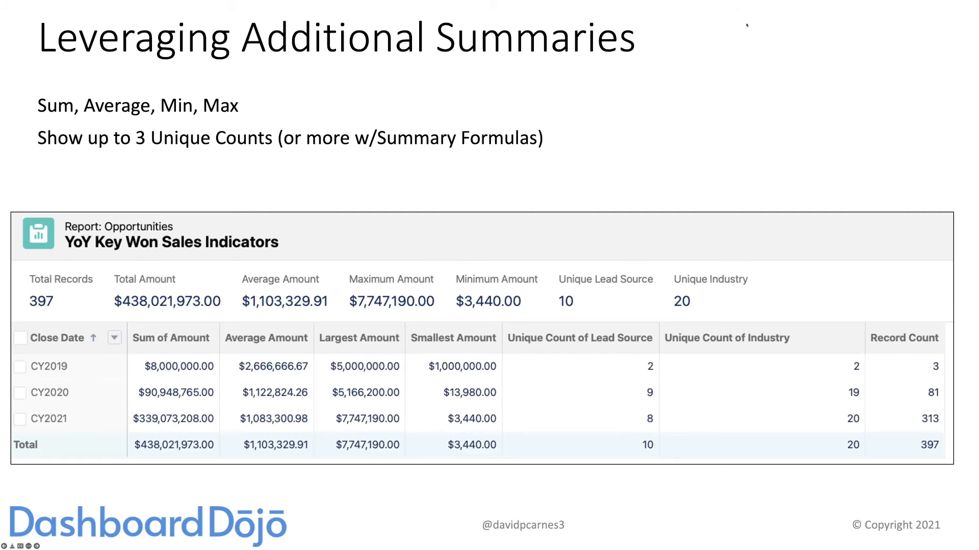
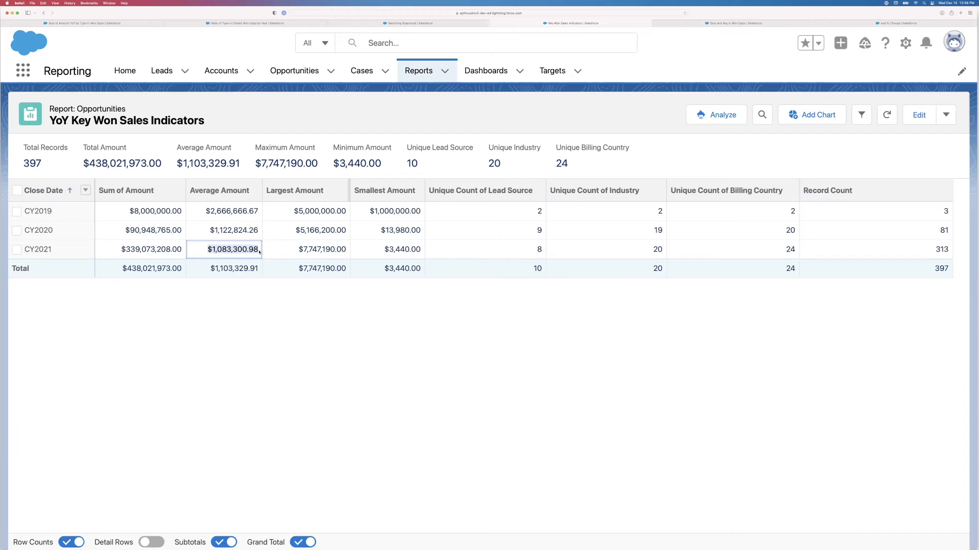
- Add a chart to the YoY Key Won Sales Indicators report and display it as a Column chart
click(817, 117)
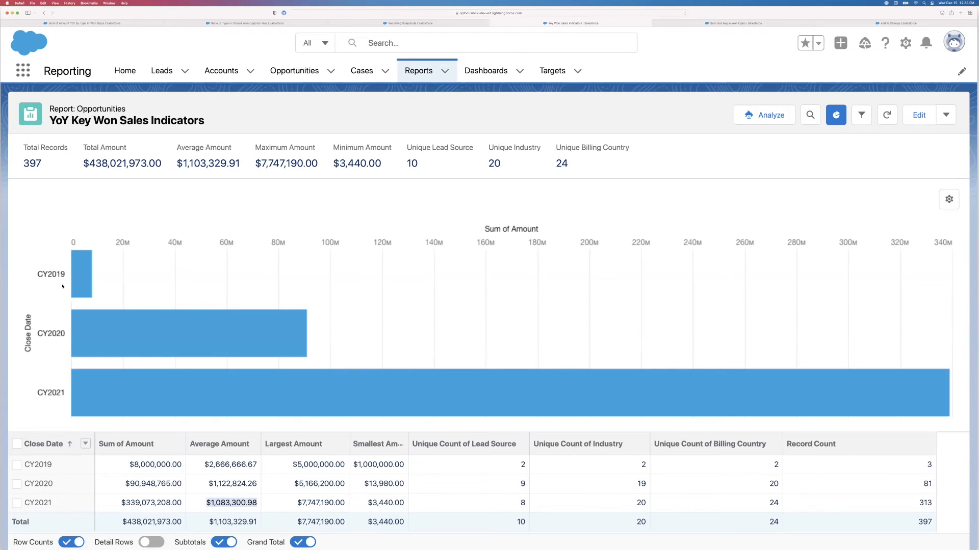
click(949, 200)
click(841, 266)
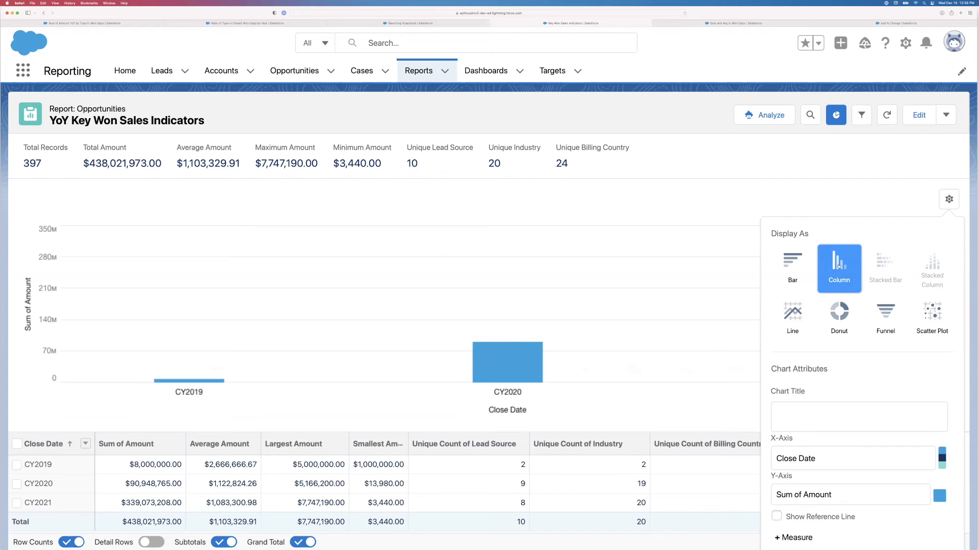
- Add Average Amount as a second measure to the column chart and show values on the columns
scroll(843, 386, down, 2)
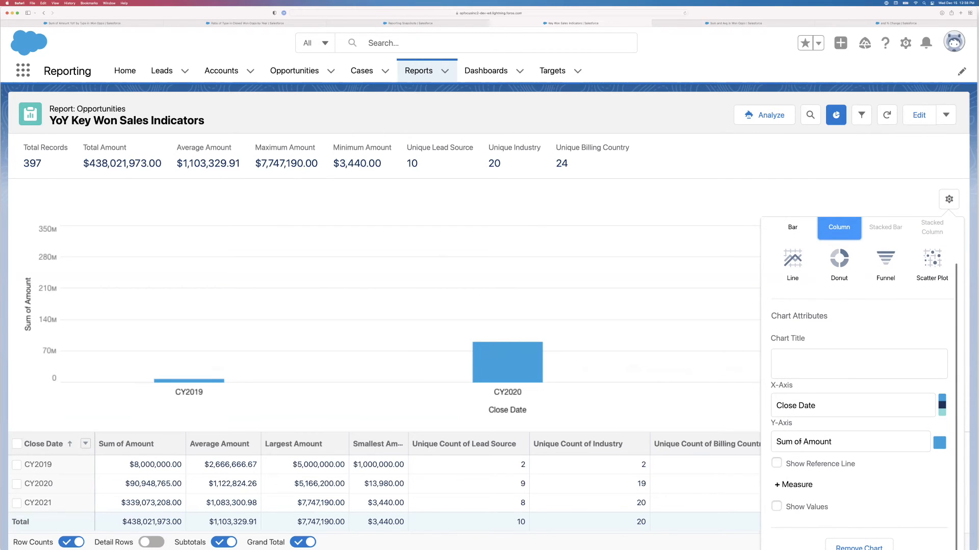
click(804, 486)
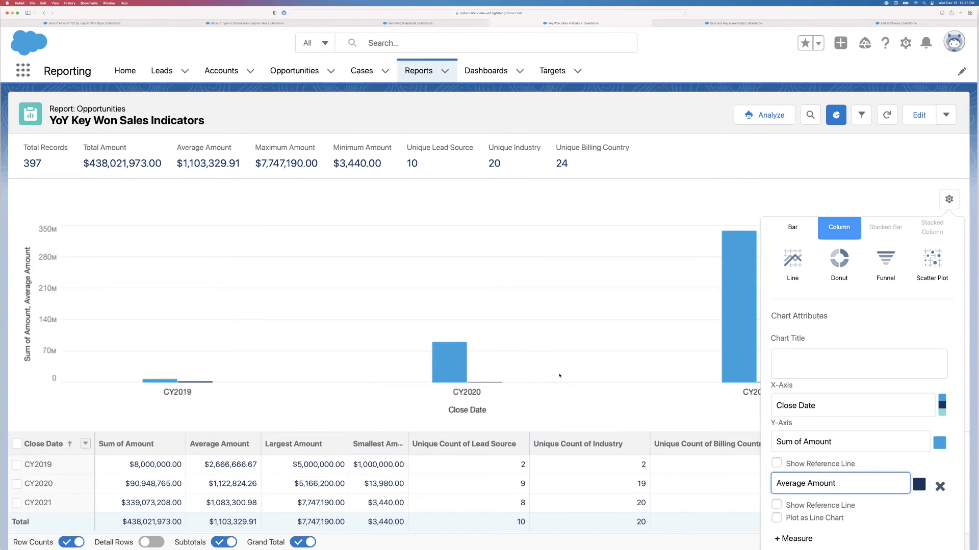
scroll(792, 423, down, 3)
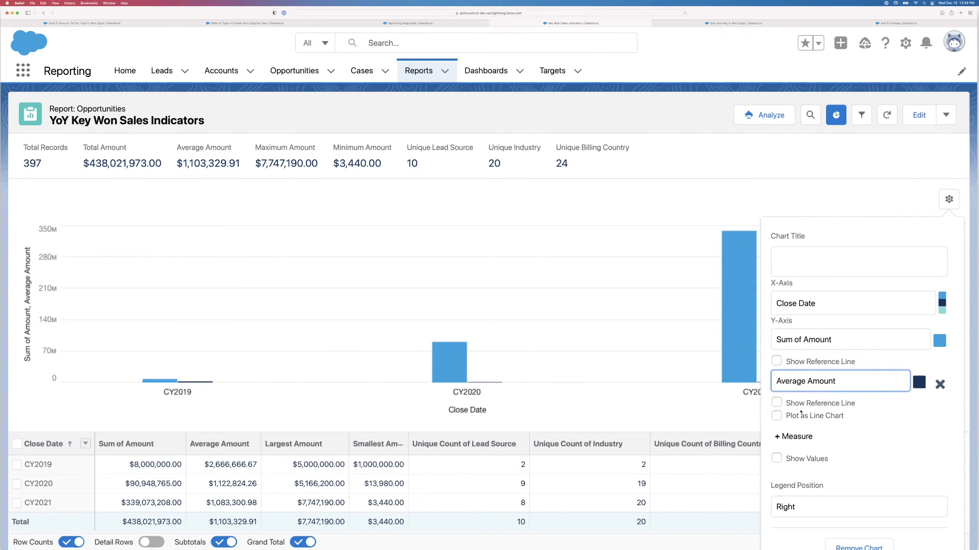
click(776, 459)
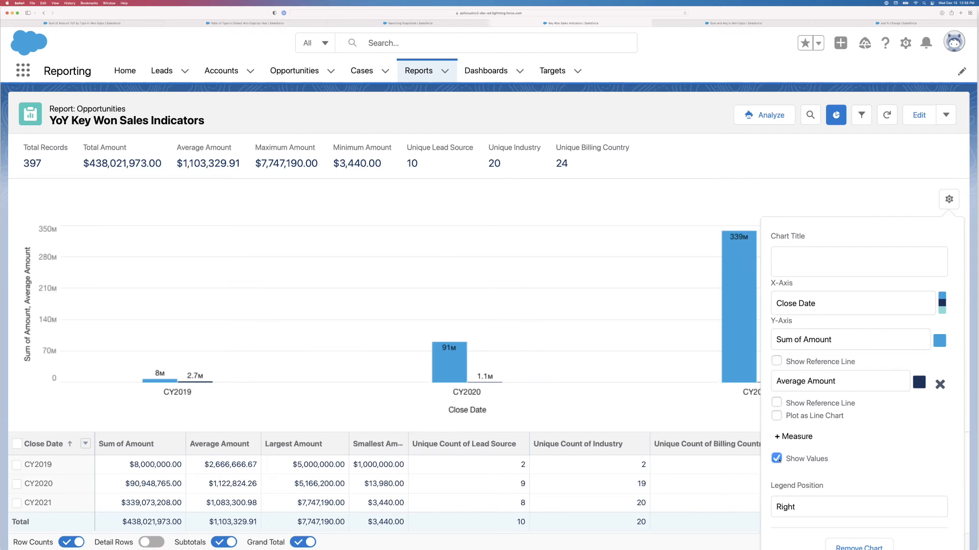
- Set the column chart's legend position to Bottom and close the chart properties
scroll(815, 489, down, 1)
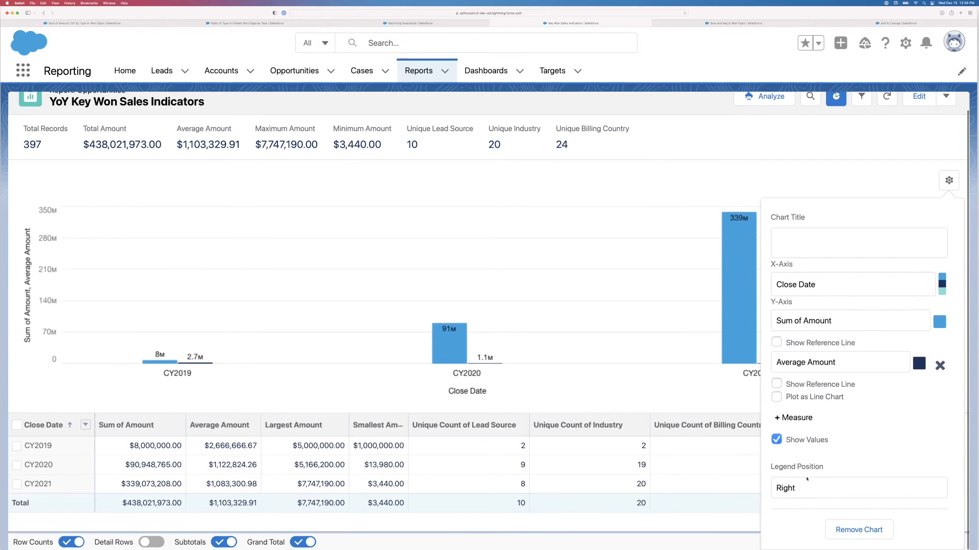
click(803, 489)
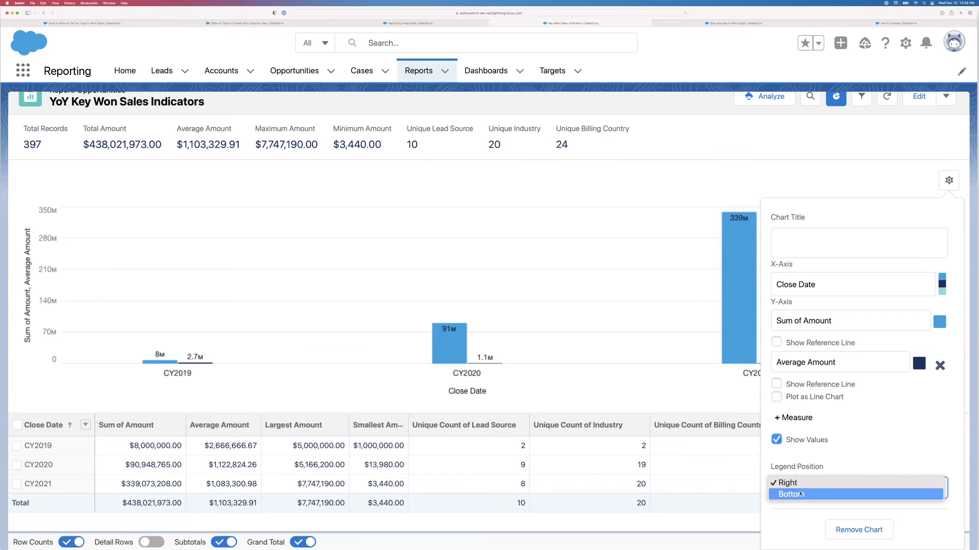
click(947, 180)
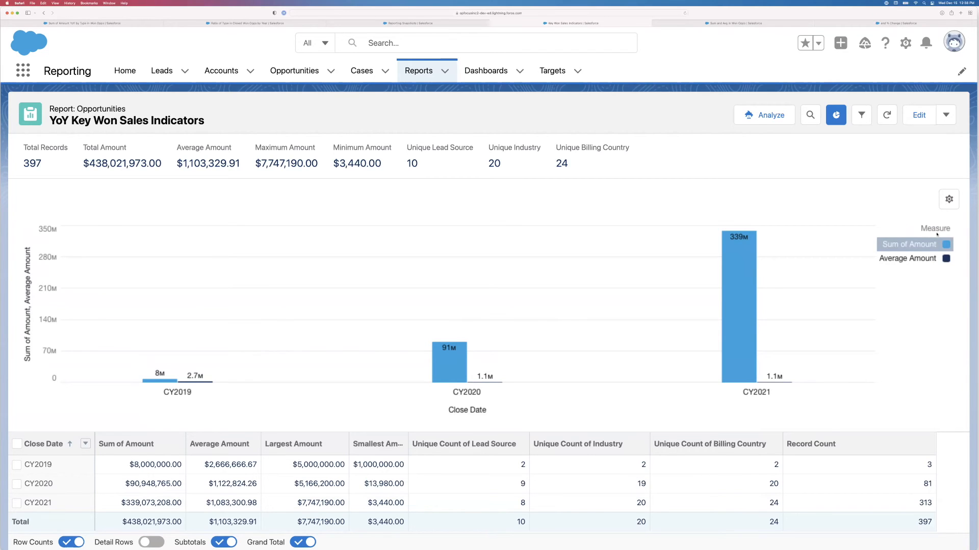
click(954, 204)
scroll(801, 506, down, 5)
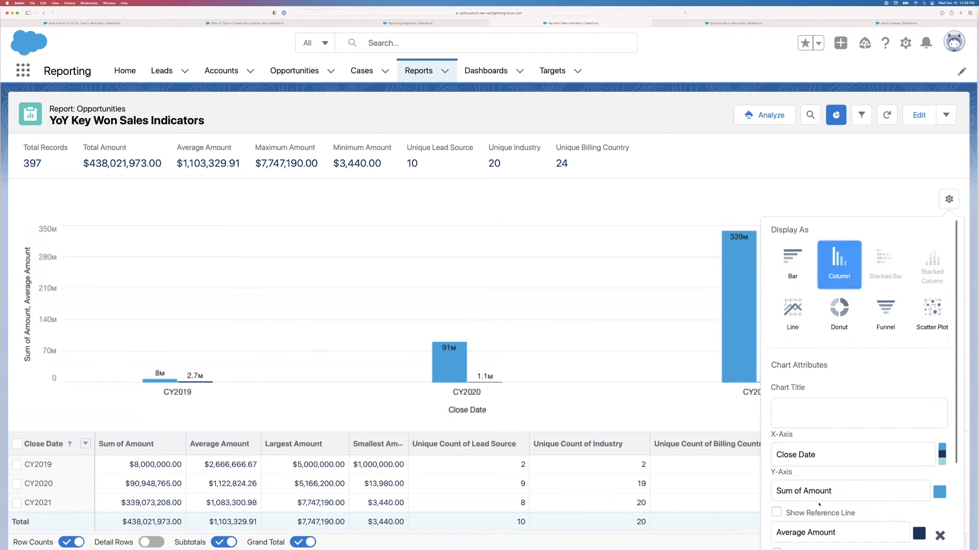
click(801, 506)
click(789, 519)
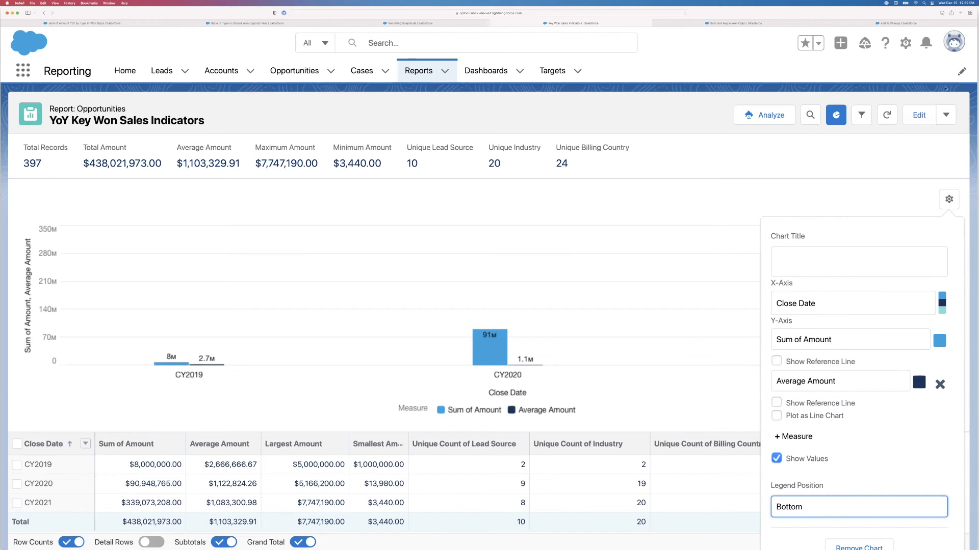
click(872, 184)
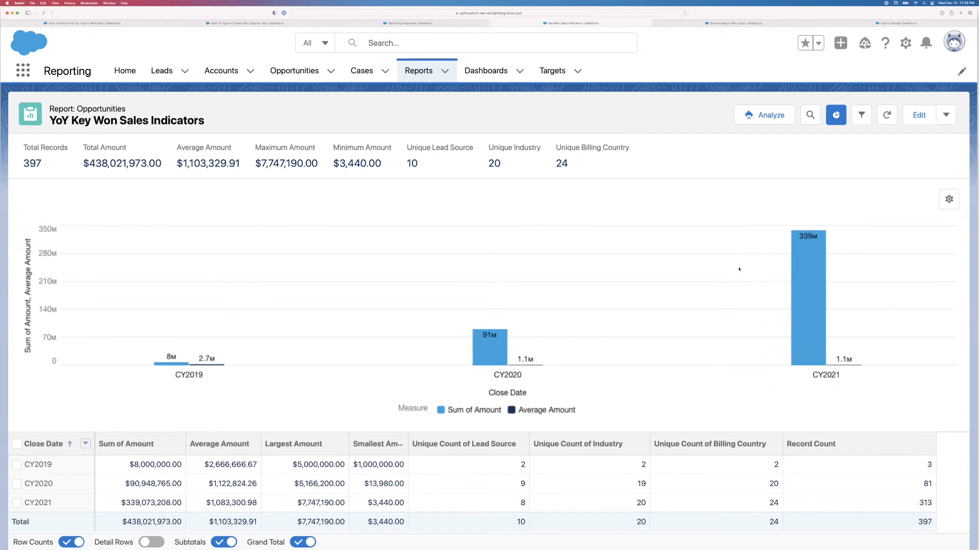
- Add Largest Amount and Smallest Amount as further measures in the column chart
click(949, 199)
scroll(864, 278, down, 3)
scroll(865, 278, down, 1)
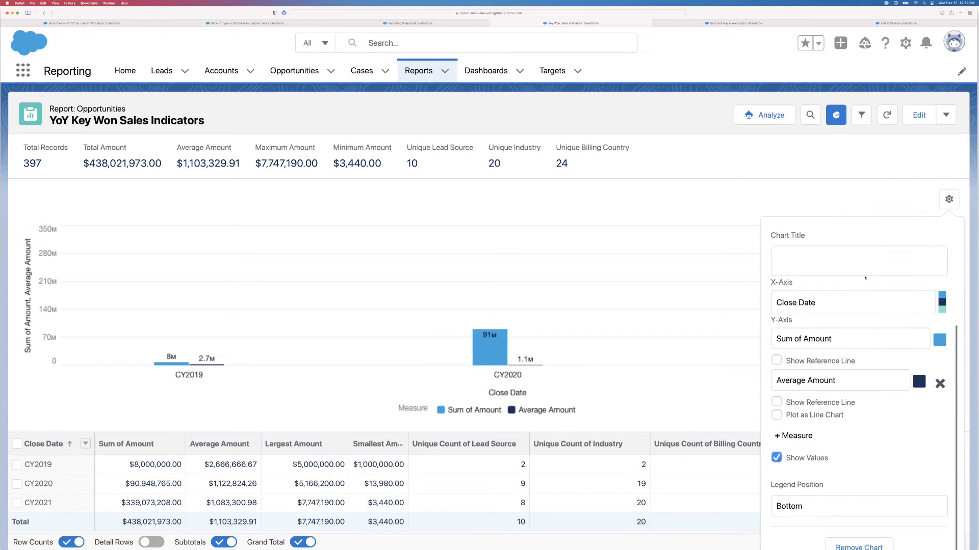
click(791, 436)
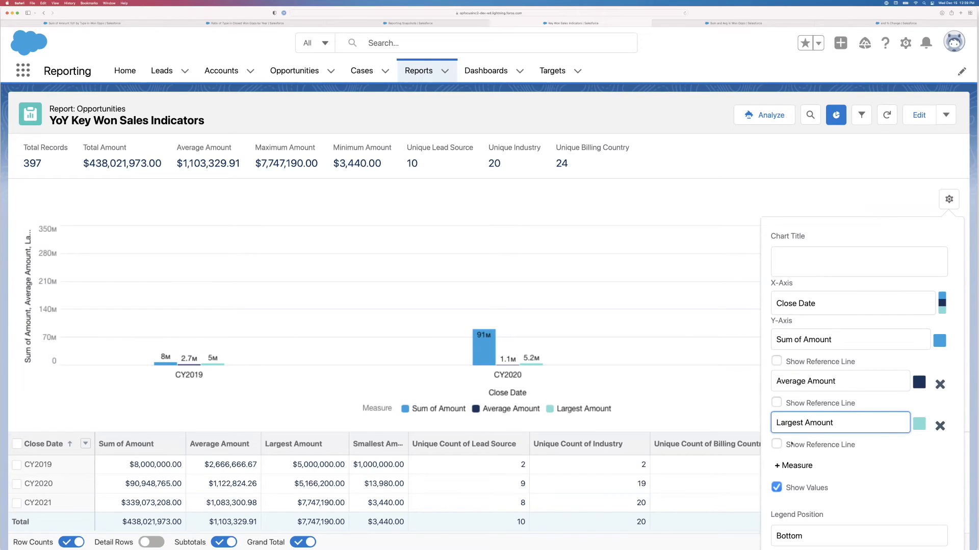
click(793, 466)
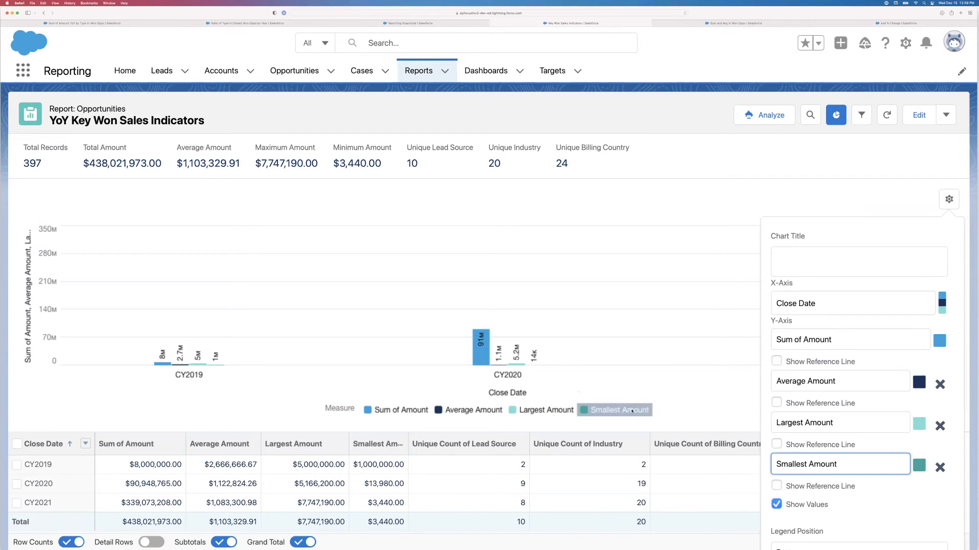
mouse_move(485, 344)
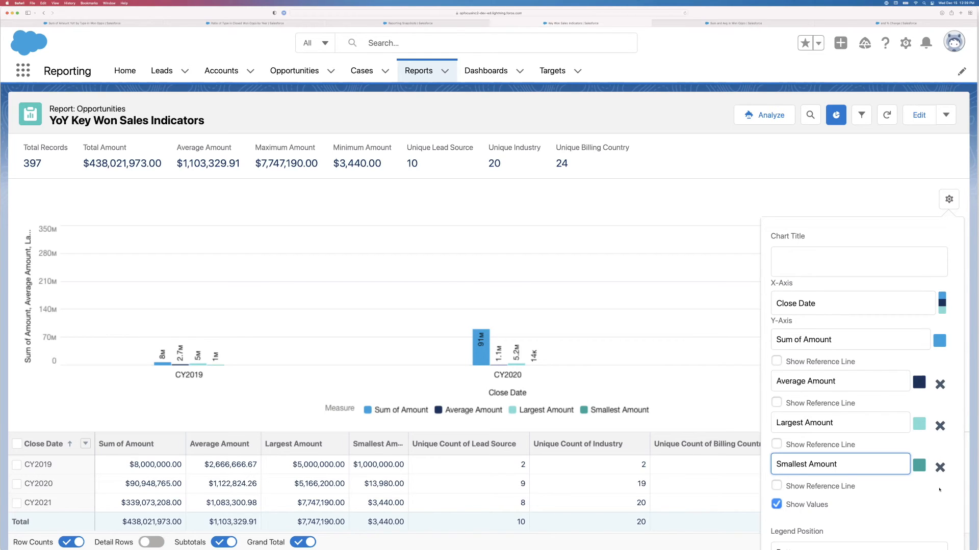
- Remove the Smallest Amount, Largest Amount and Average Amount measures from the column chart
click(940, 468)
click(940, 427)
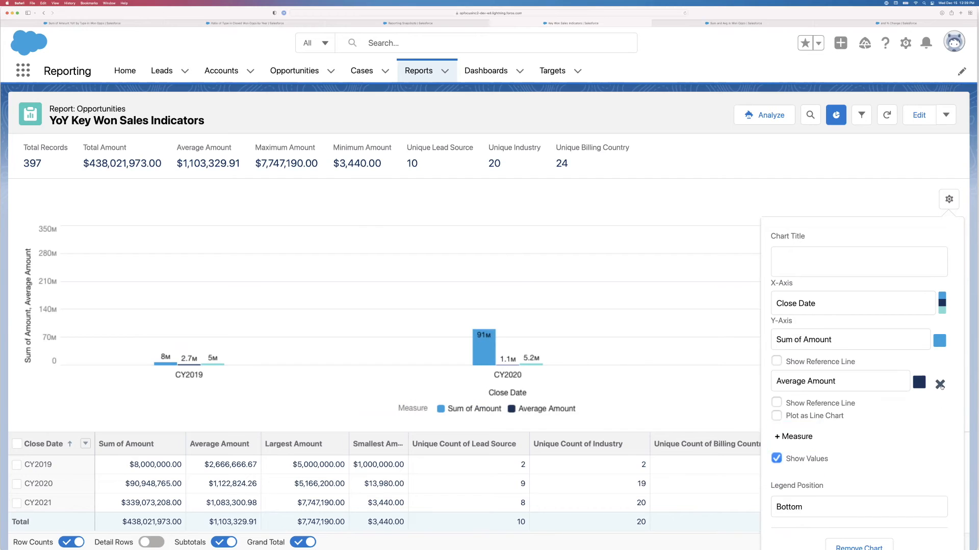
click(940, 386)
- Set the column chart's Y-Axis to Average Amount and add Largest Amount as the second measure
click(826, 441)
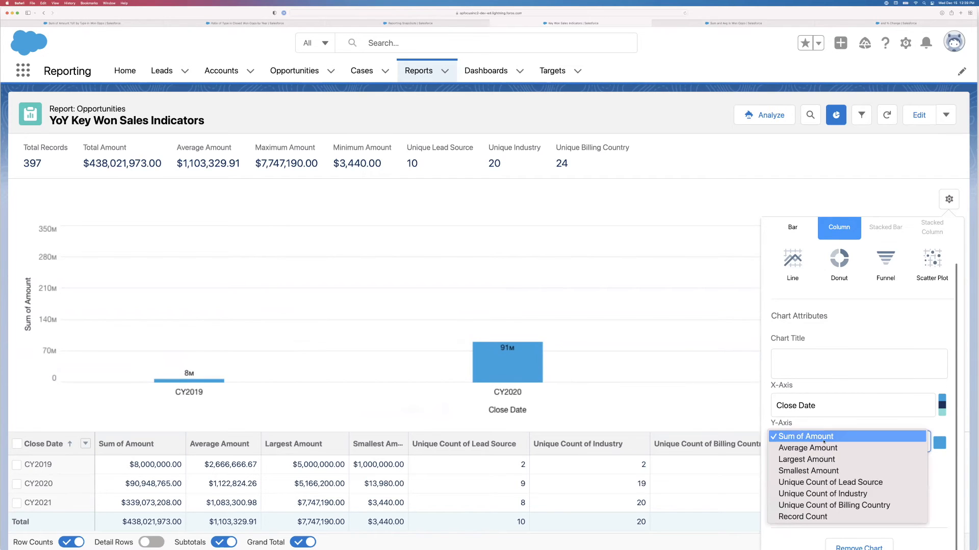
click(821, 451)
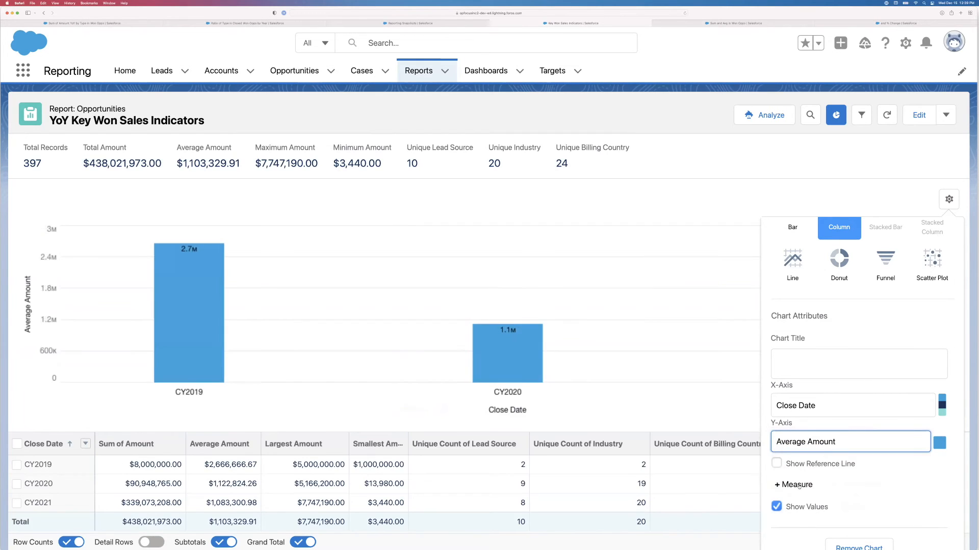
click(796, 485)
scroll(809, 433, down, 2)
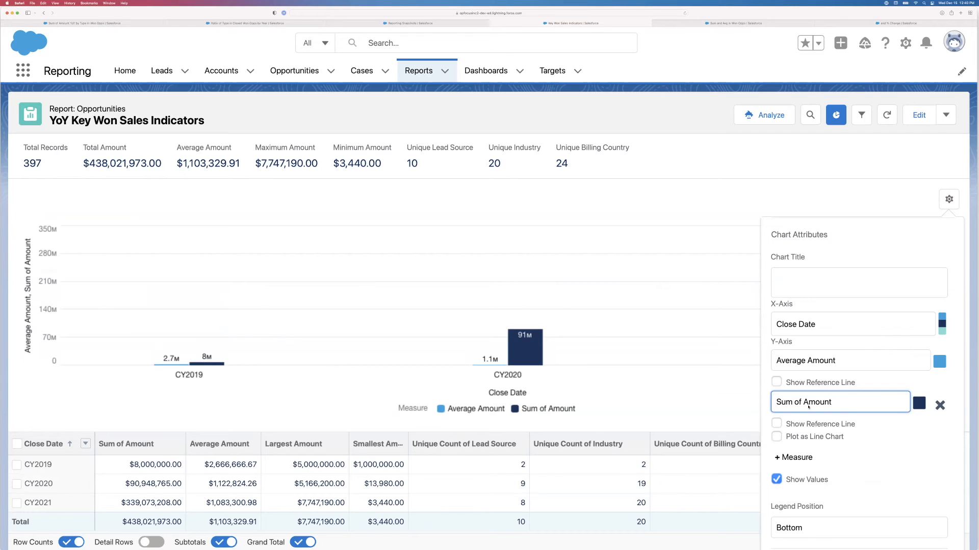
click(806, 405)
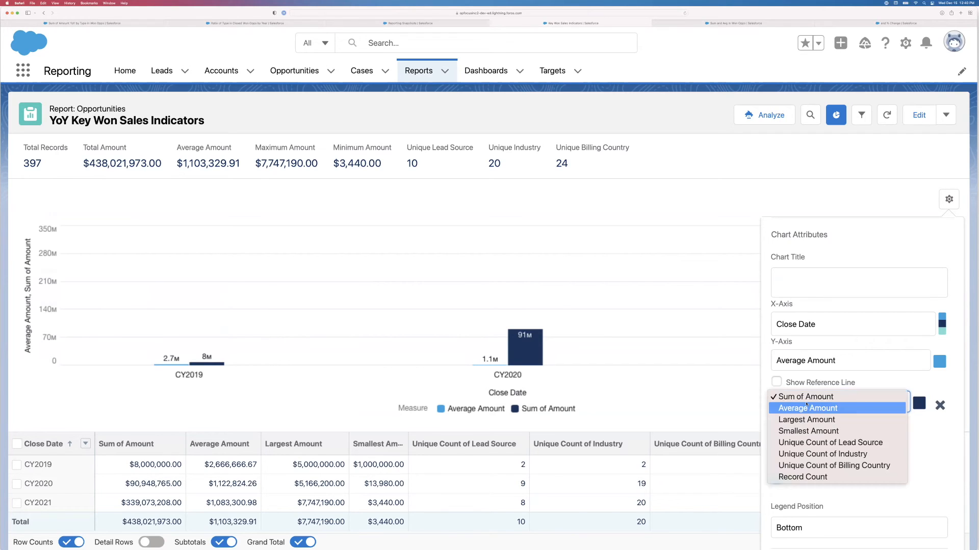
click(803, 420)
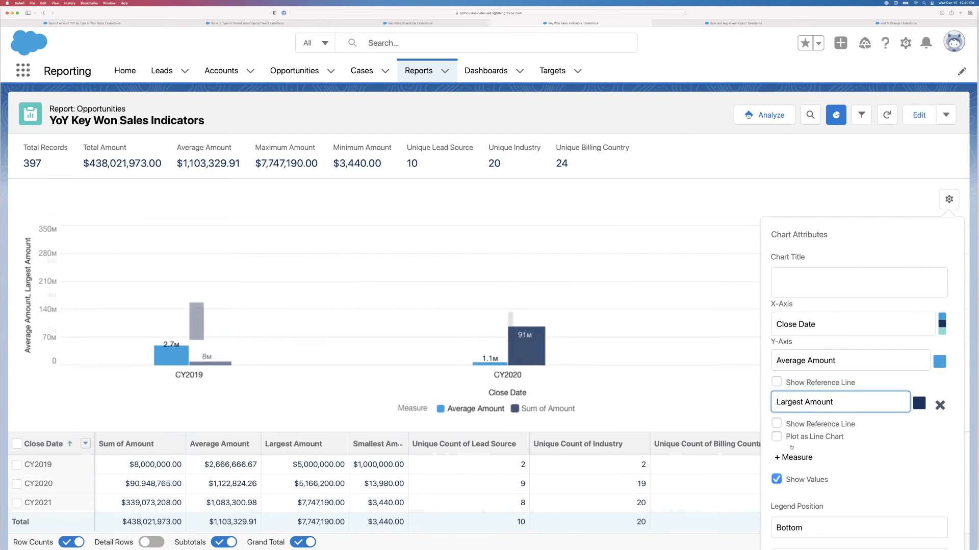
- Add Smallest Amount as the third measure in the column chart and close the chart properties
click(785, 457)
click(834, 445)
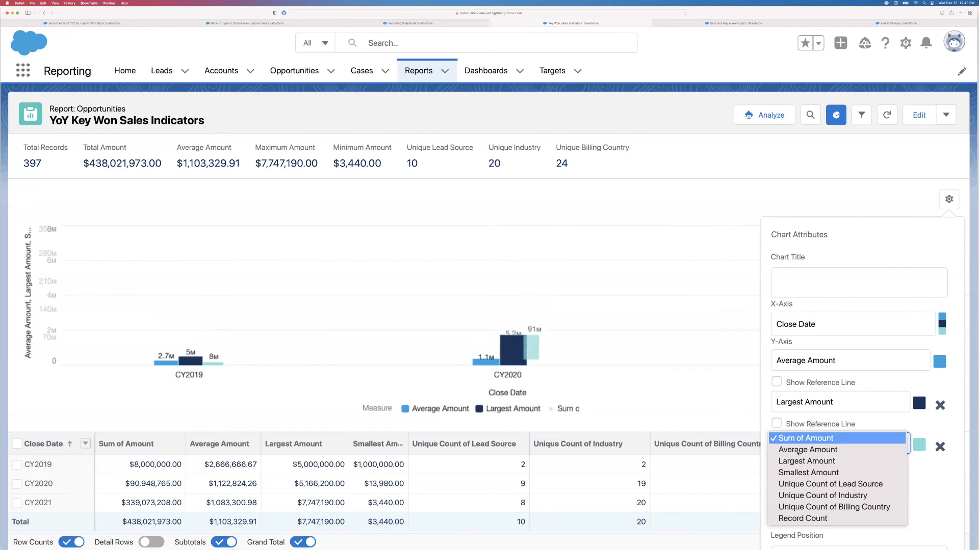
click(797, 472)
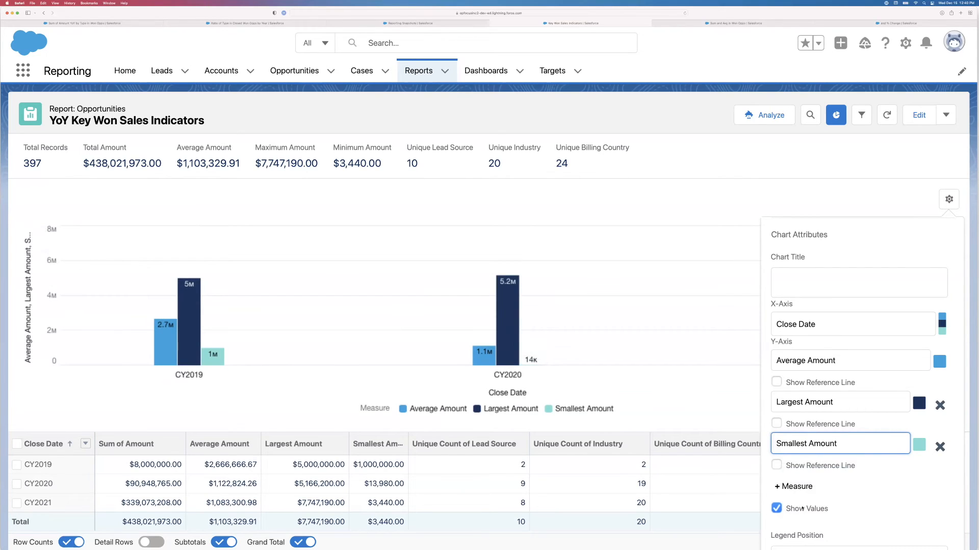
click(948, 199)
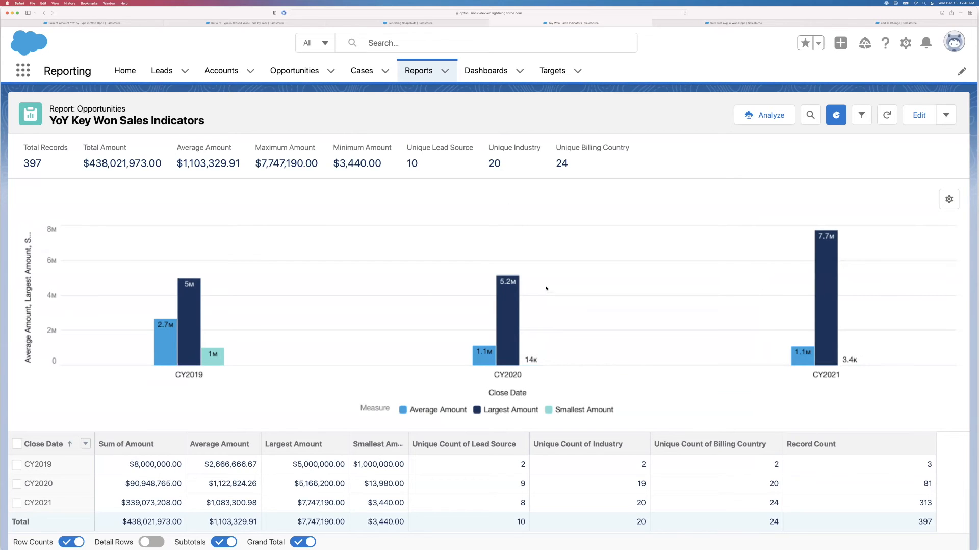
drag(90, 147, 631, 150)
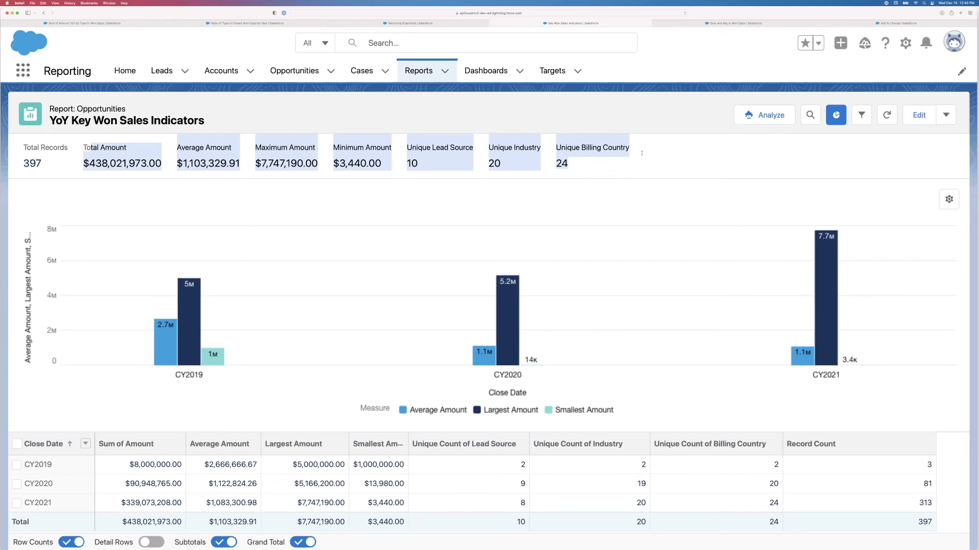
click(351, 110)
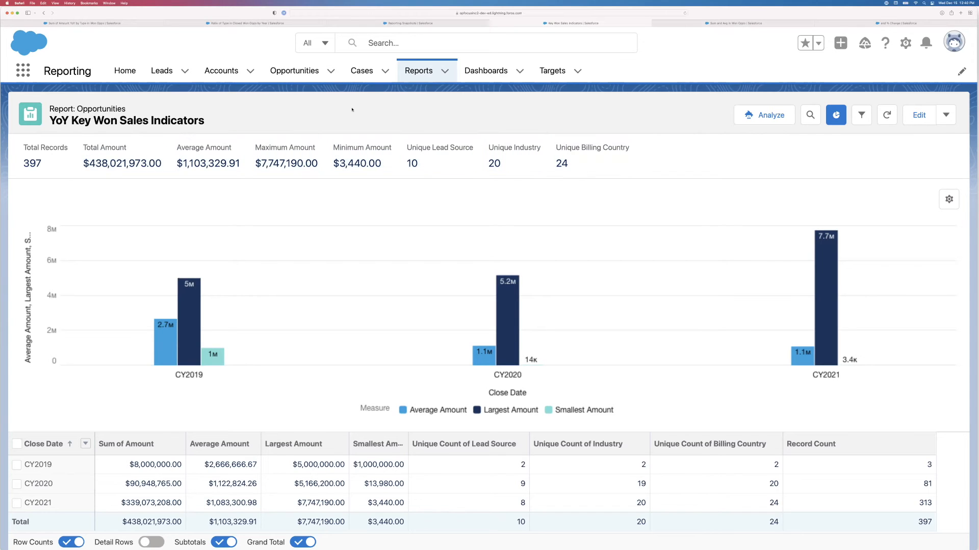
key(super+Tab)
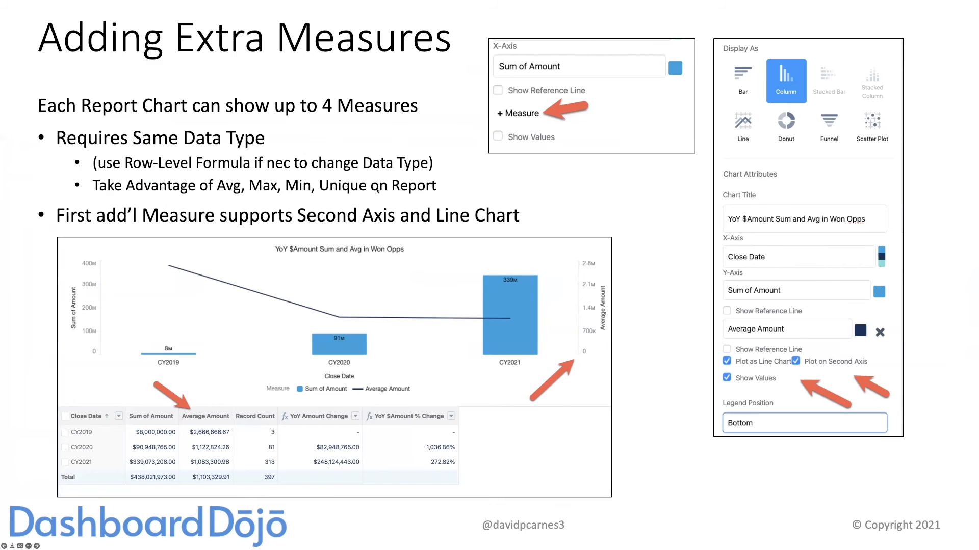
key(Right)
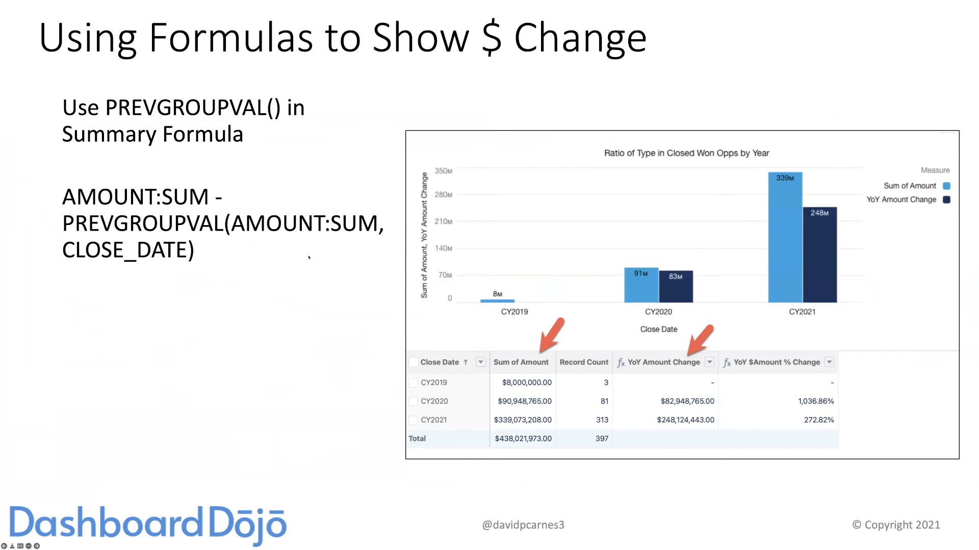
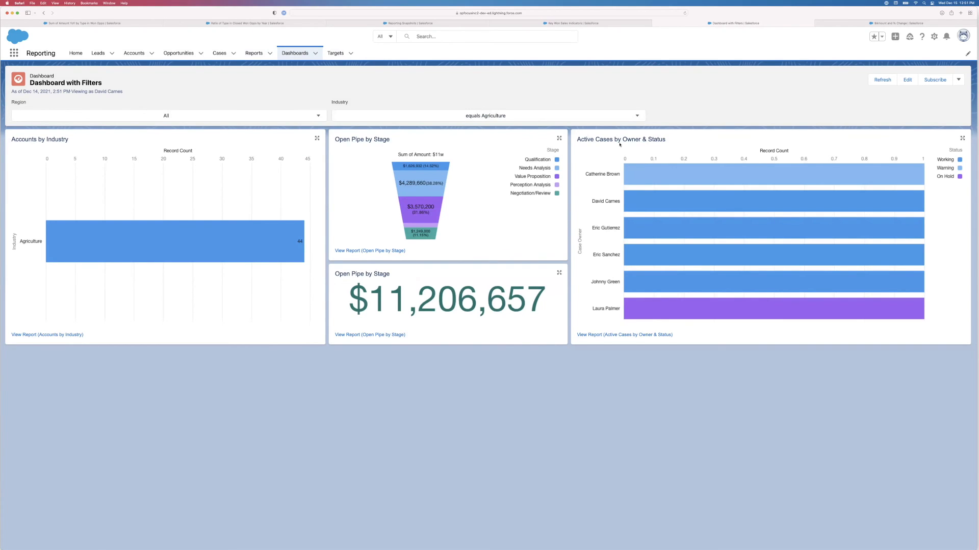
drag(584, 139, 665, 140)
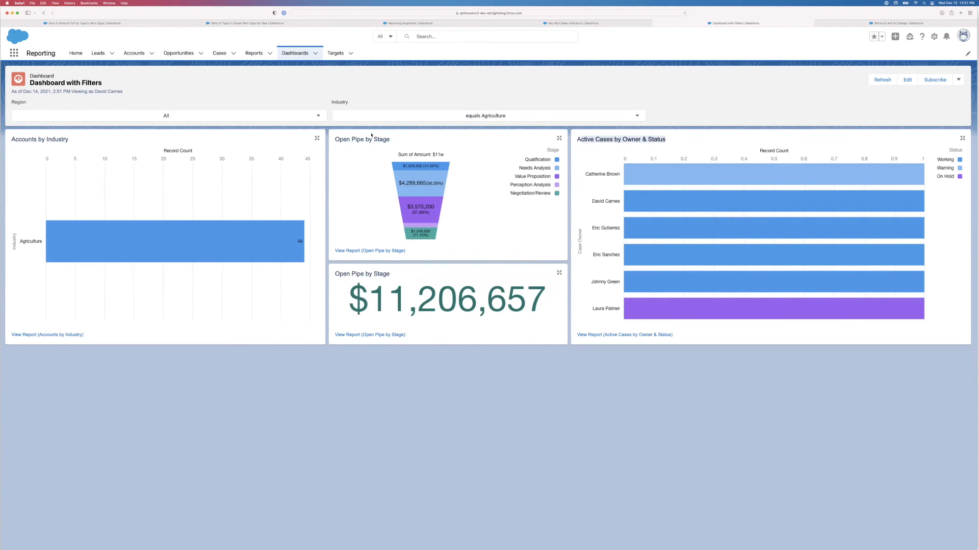
drag(335, 139, 397, 139)
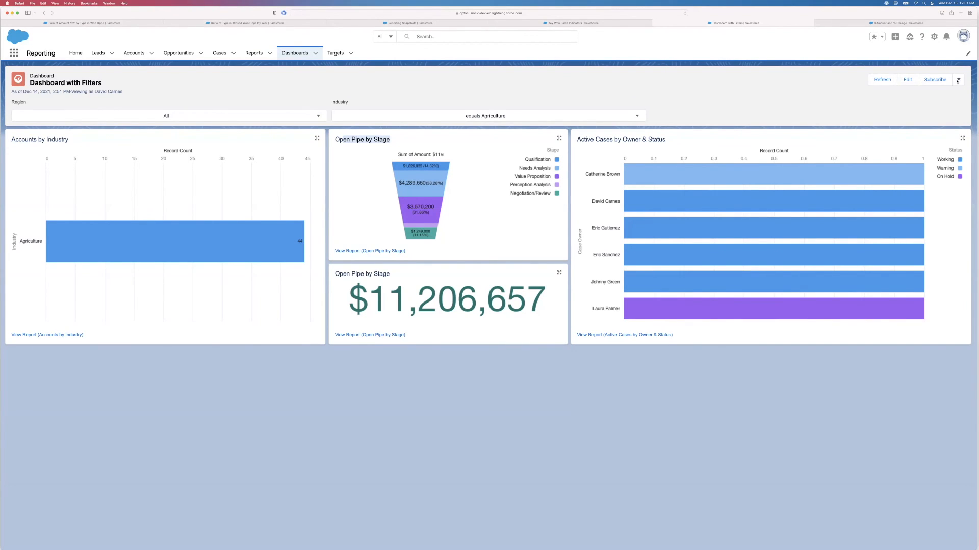
- Save a copy of the dashboard in its current folder, replacing "Copy of" in the name with a possessive first name and "Awesome"
click(957, 80)
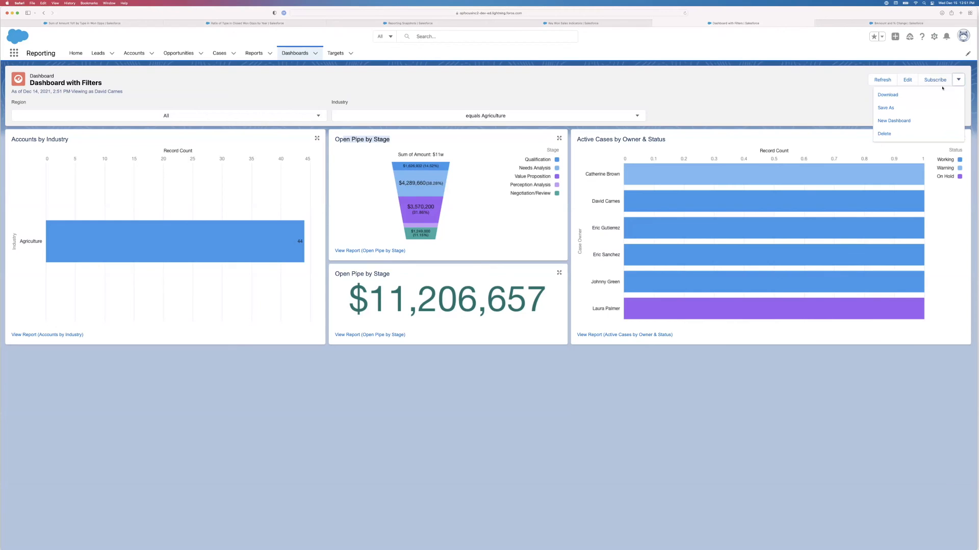
click(915, 109)
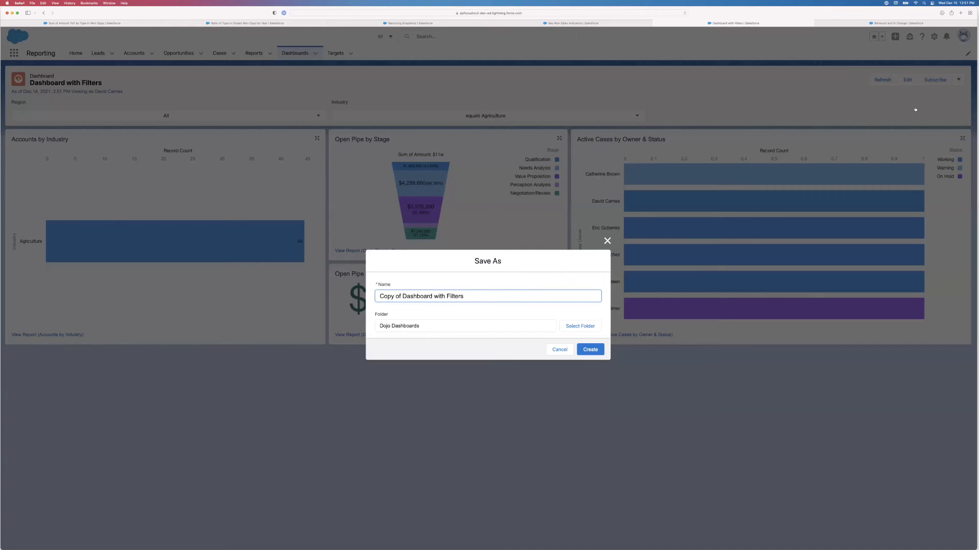
drag(401, 296, 350, 295)
text(Ty's Awesome)
click(597, 348)
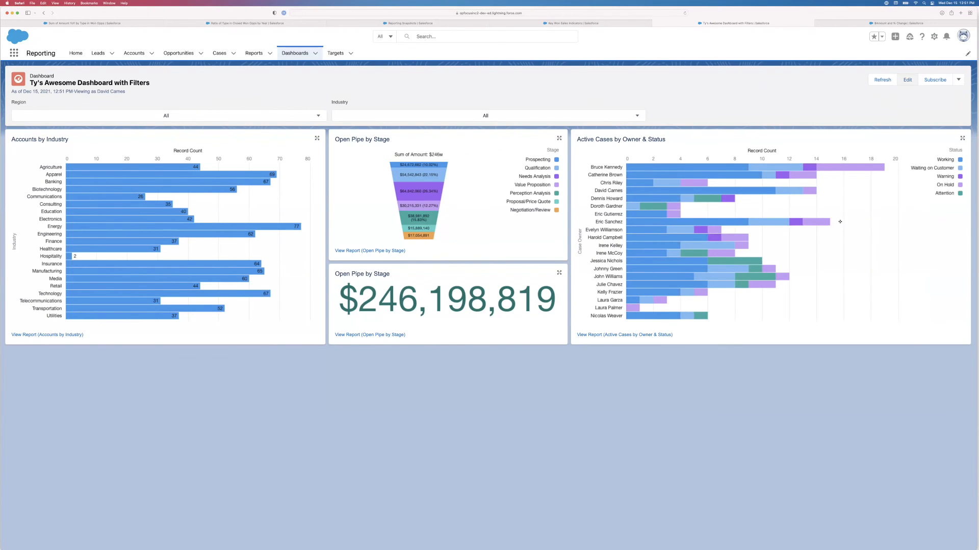
- Edit the copied dashboard and remove the Active Cases by Owner & Status and Accounts by Industry components
click(908, 80)
click(966, 114)
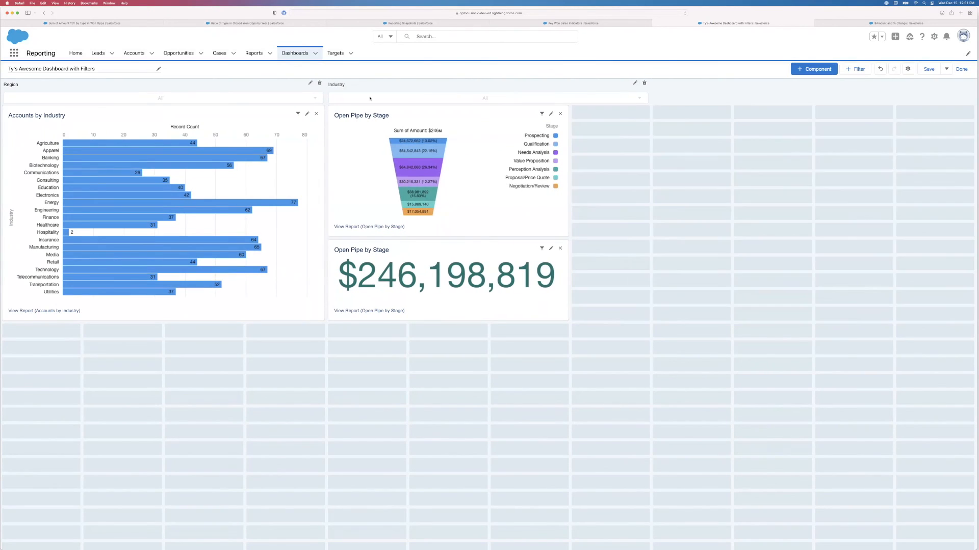
click(316, 114)
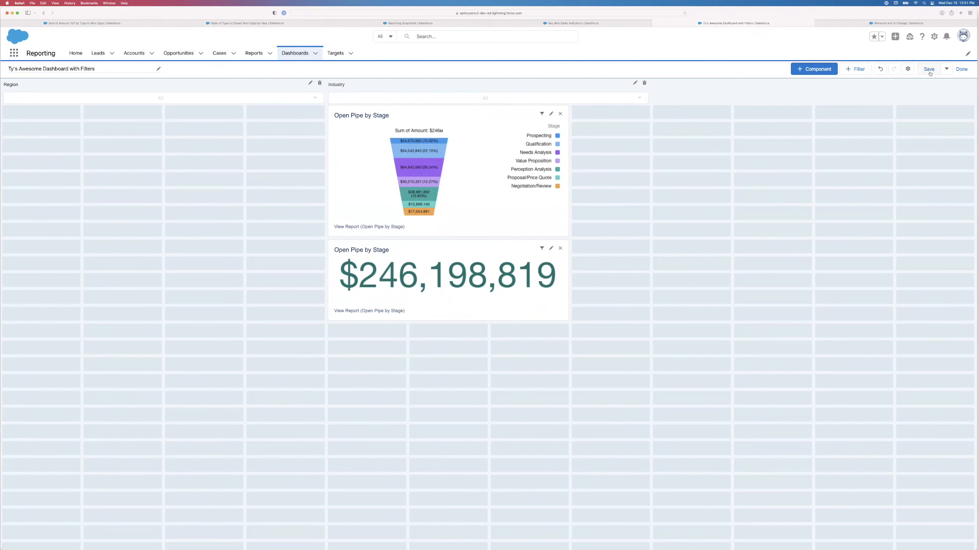
- Set up a new dashboard filter on the Close Date field with a filter value equal to the relative date This Year
click(857, 69)
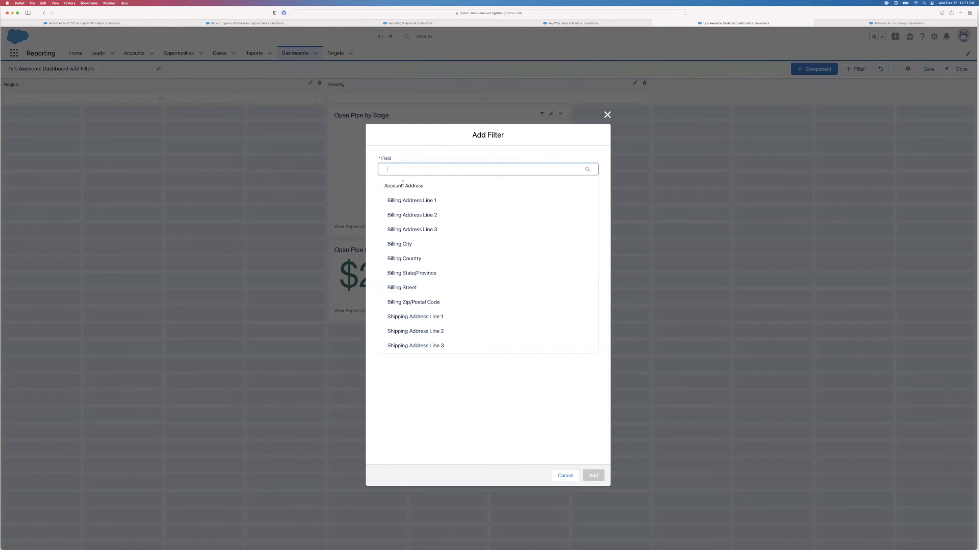
text(close)
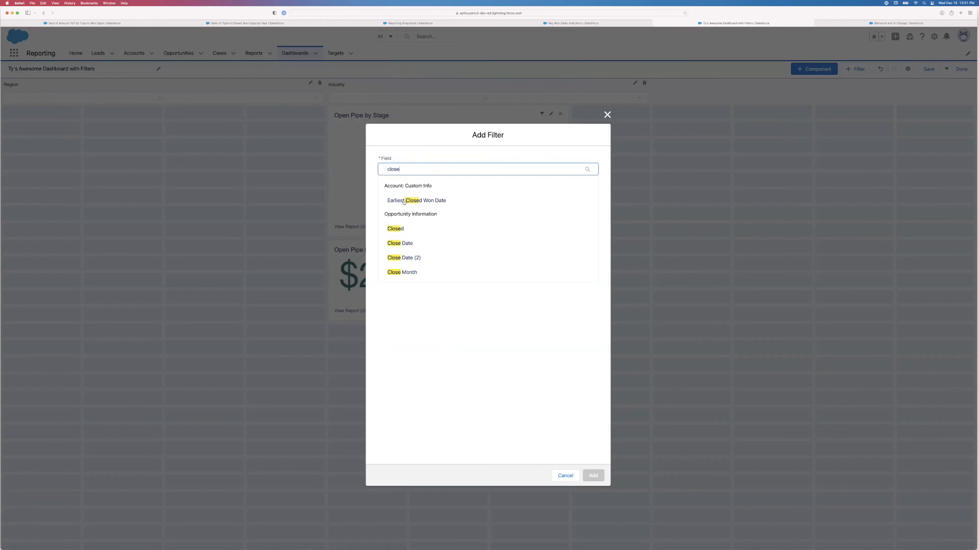
click(416, 243)
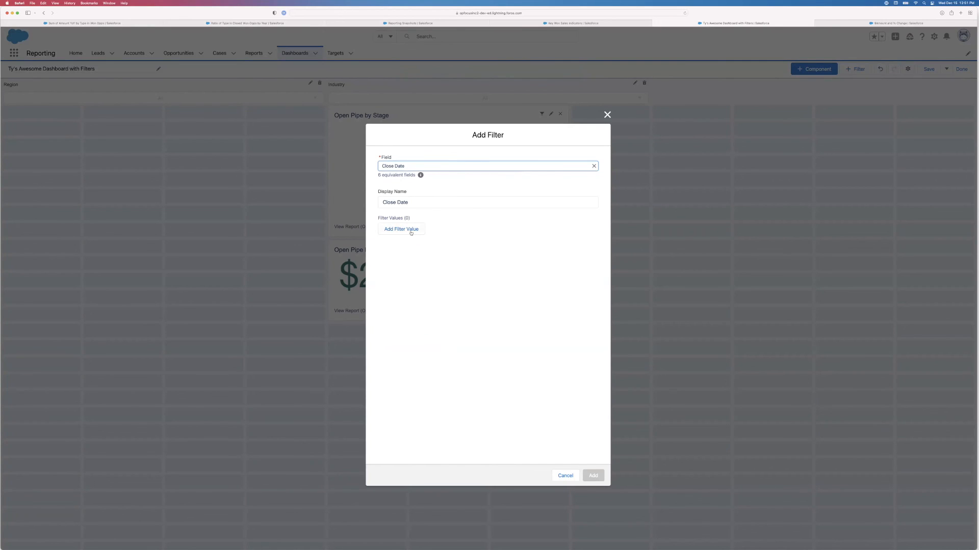
click(410, 232)
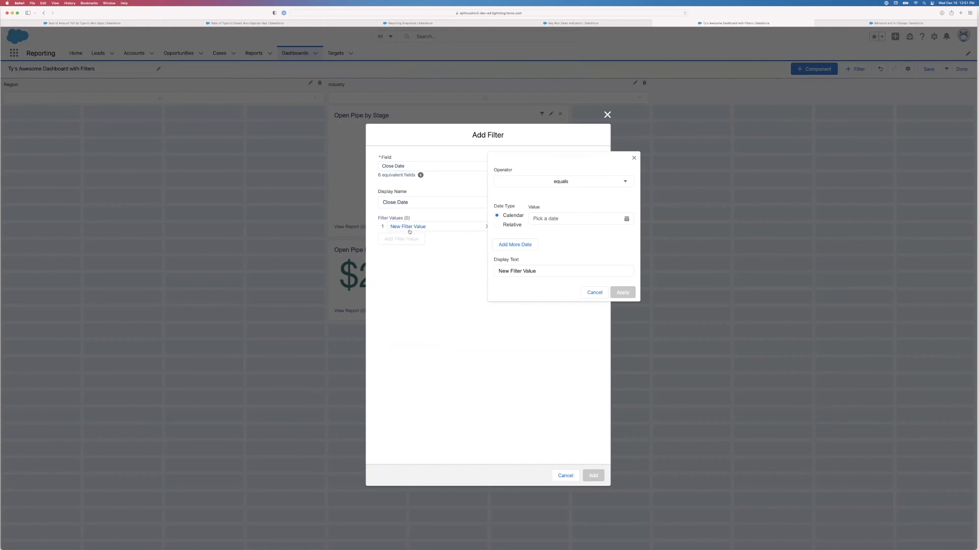
click(507, 225)
click(570, 220)
text(This Year)
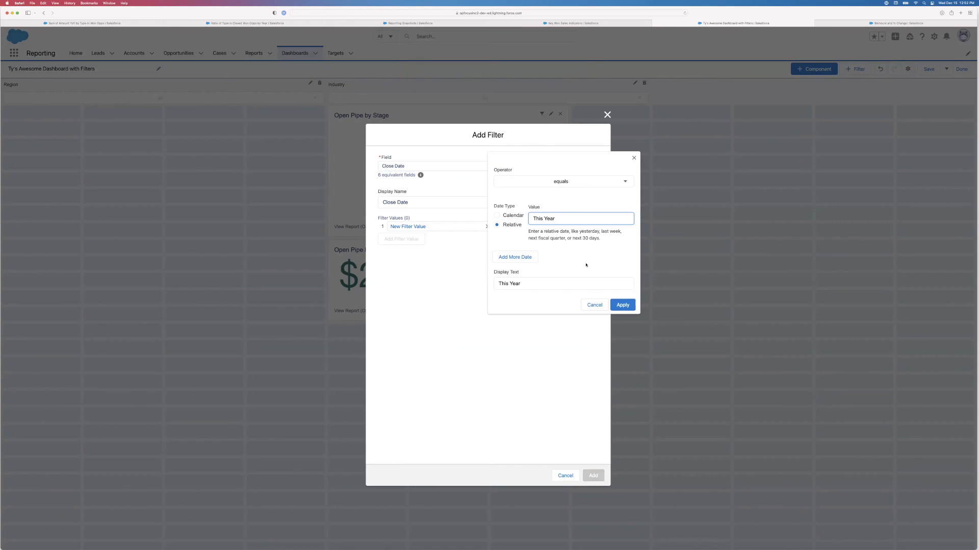
click(622, 304)
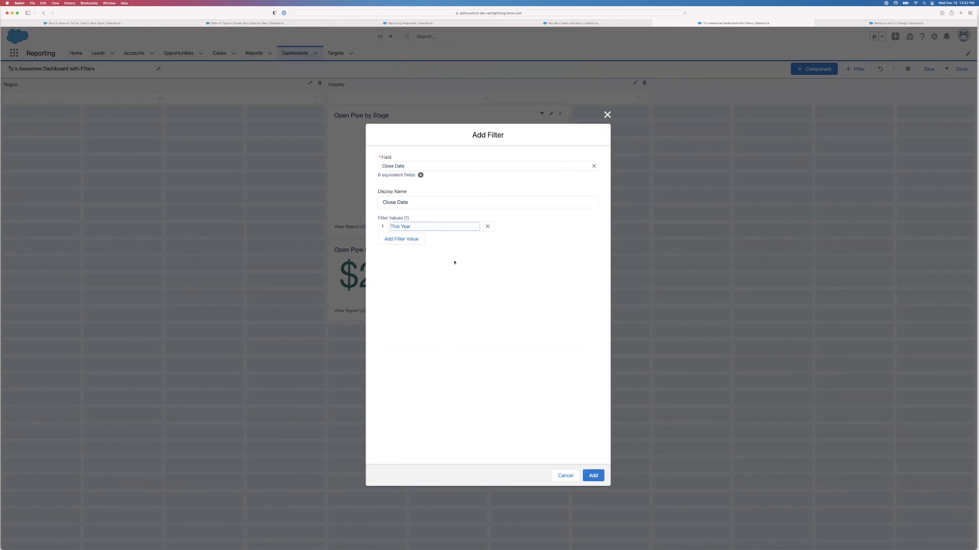
- Add a second Close Date filter value equal to the relative date Last Year
click(411, 241)
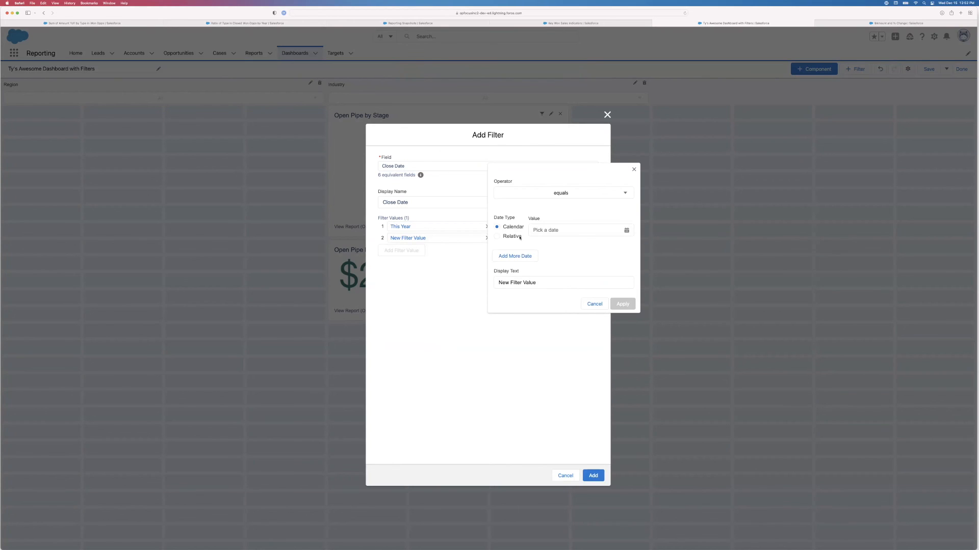
click(511, 236)
text(Last YEar)
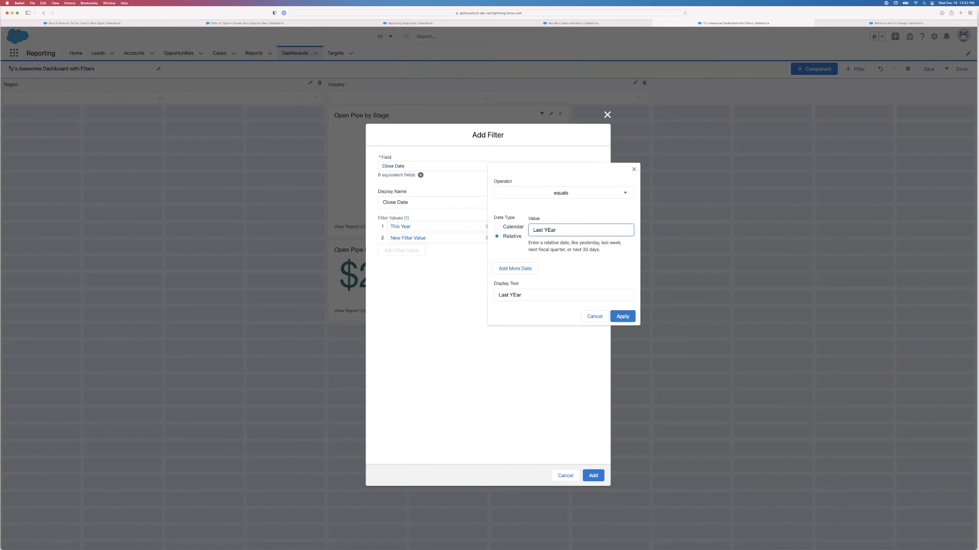
key(BackSpace)
text(e)
click(622, 317)
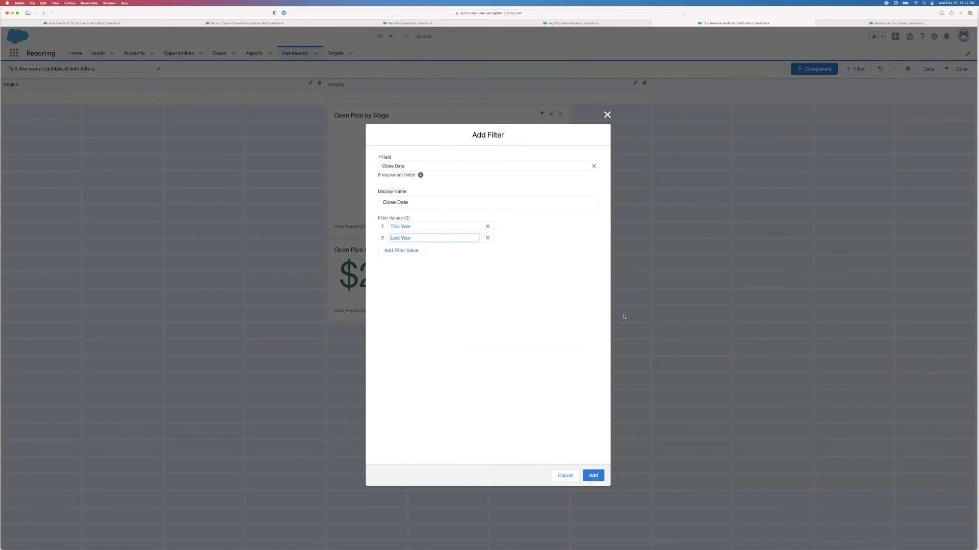
- Try to add a third Close Date filter value with the relative date Two Years Ago, and remove that value
click(411, 251)
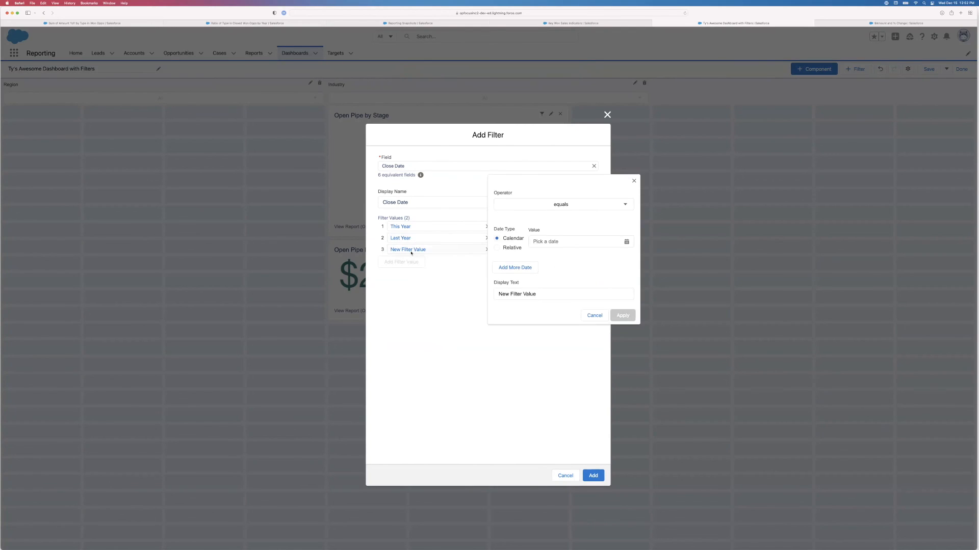
click(513, 248)
click(547, 243)
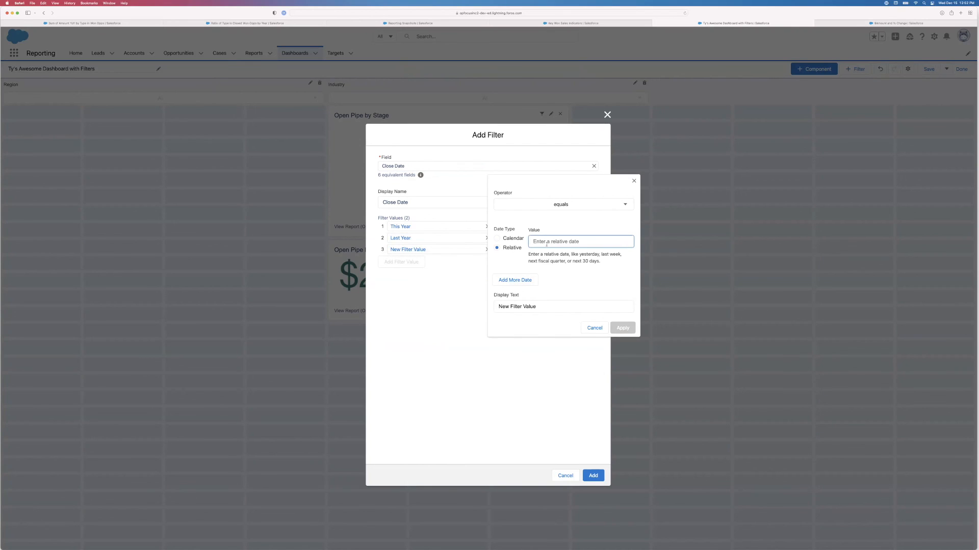
text(TWO YEAR)
key(BackSpace)
key(BackSpace)
key(BackSpace)
key(BackSpace)
key(BackSpace)
key(BackSpace)
key(BackSpace)
text(wo Years Ago)
click(580, 276)
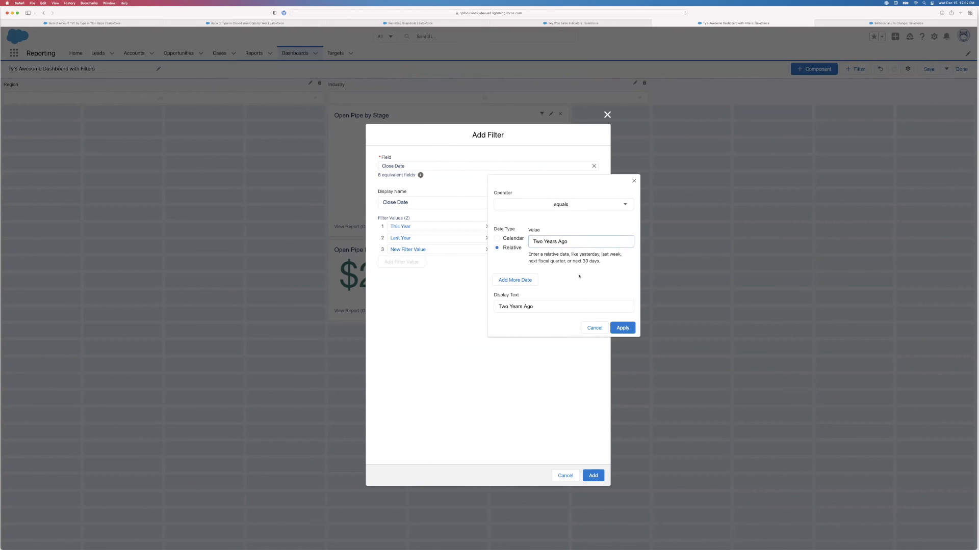
click(624, 328)
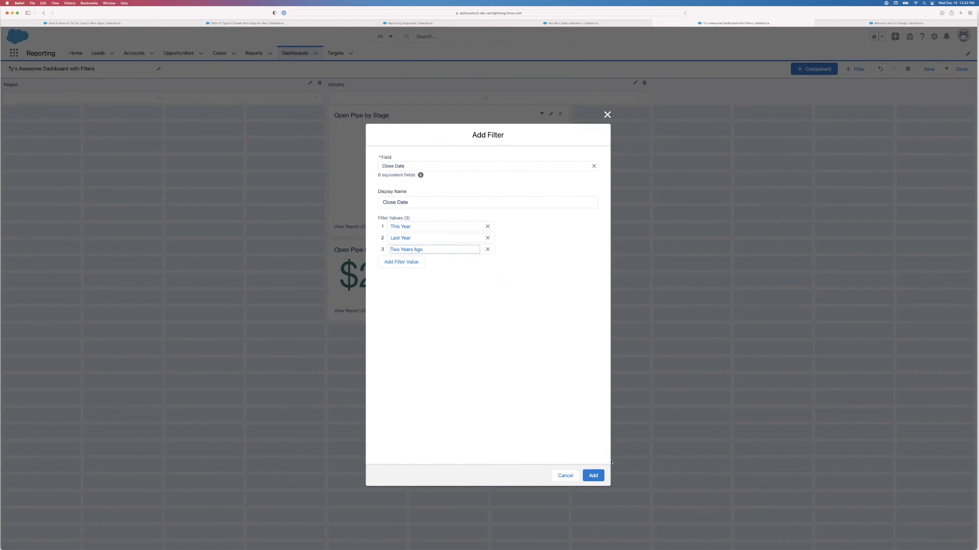
click(593, 475)
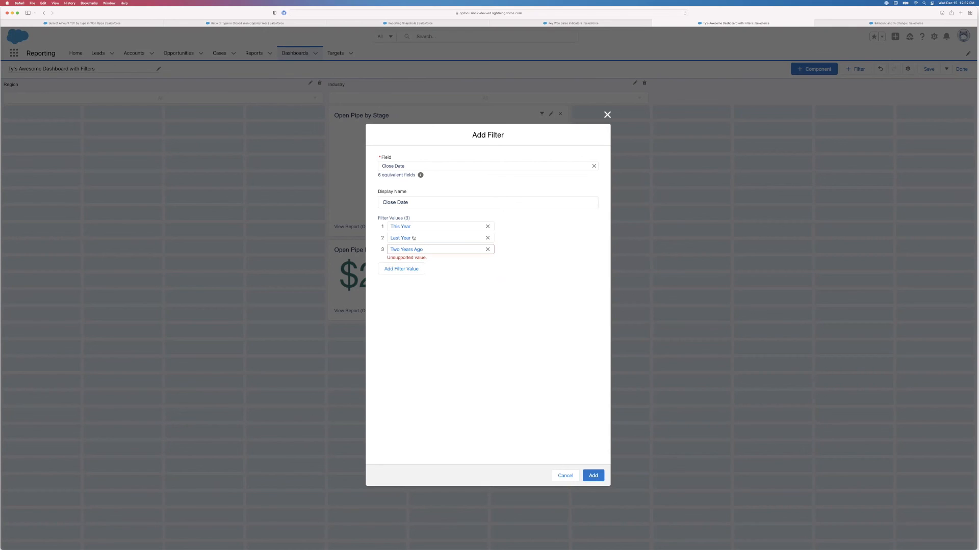
click(488, 250)
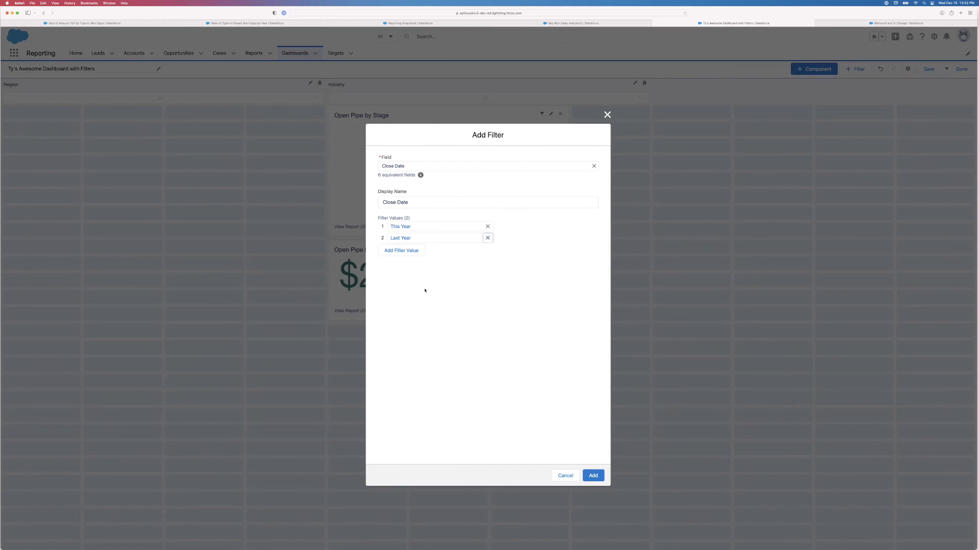
- Add the Close Date filter to the dashboard, save the changes and finish editing
click(593, 475)
click(929, 69)
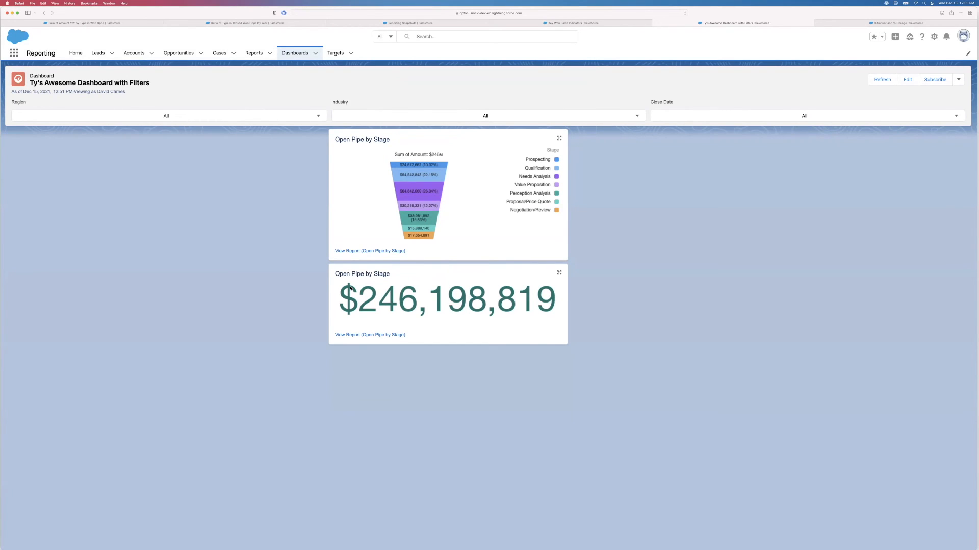
- Filter the dashboard by a Close Date of Last Year, and switch the filter to This Year
click(756, 115)
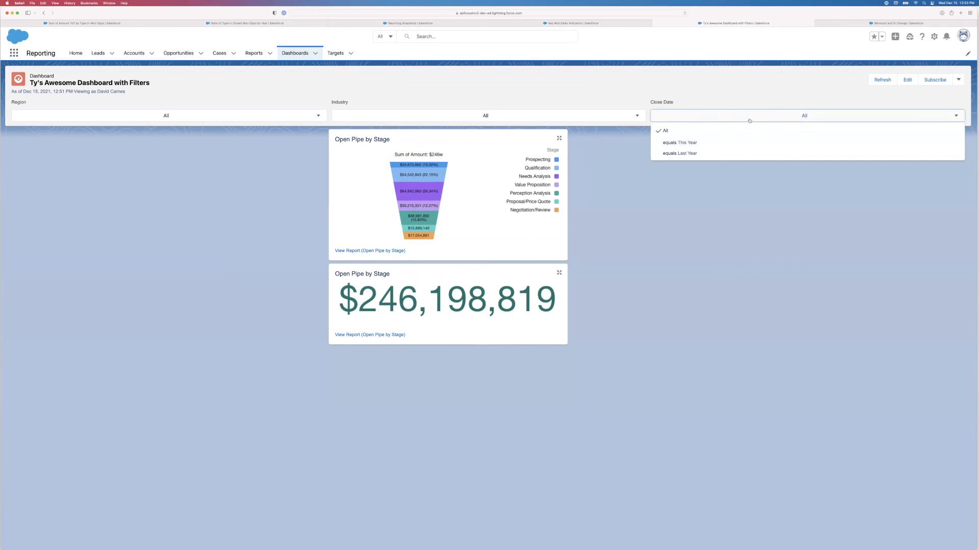
click(730, 151)
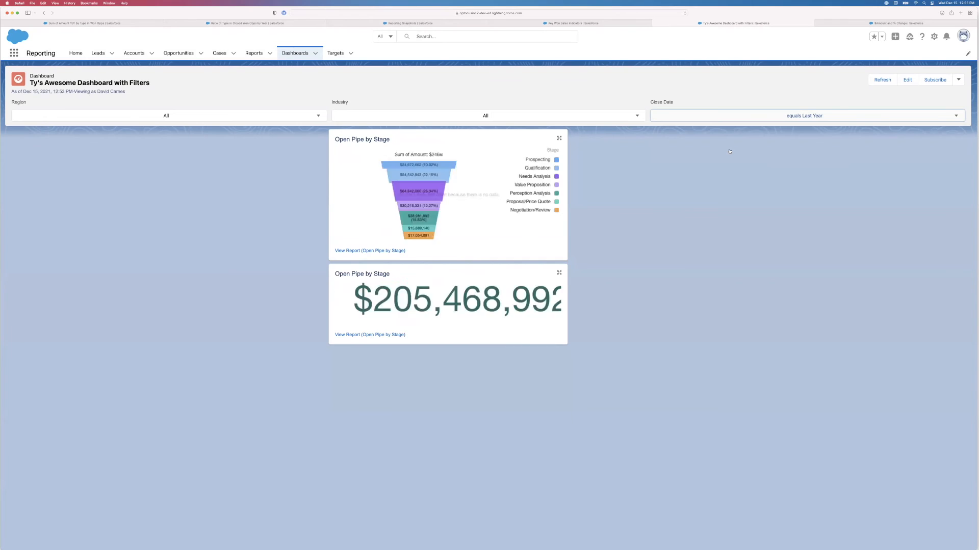
click(804, 119)
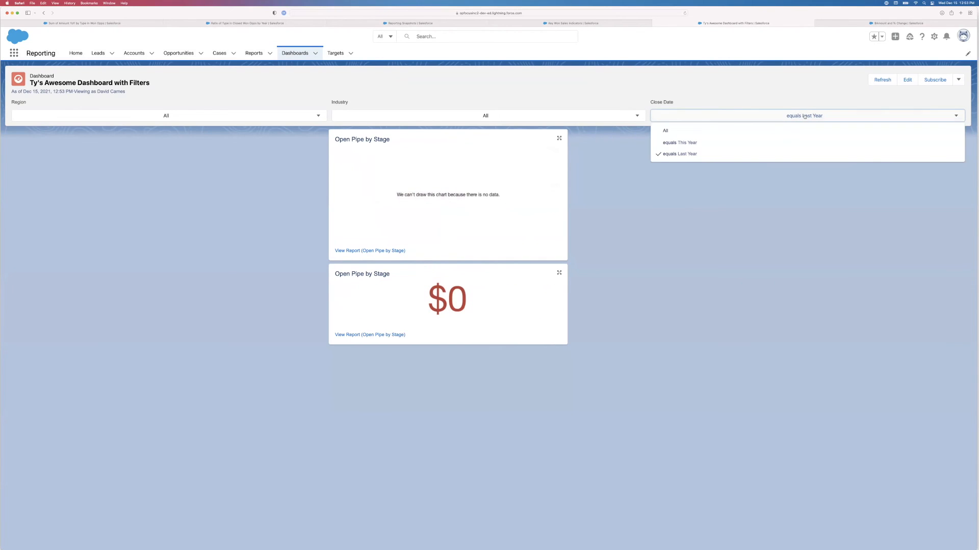
click(778, 148)
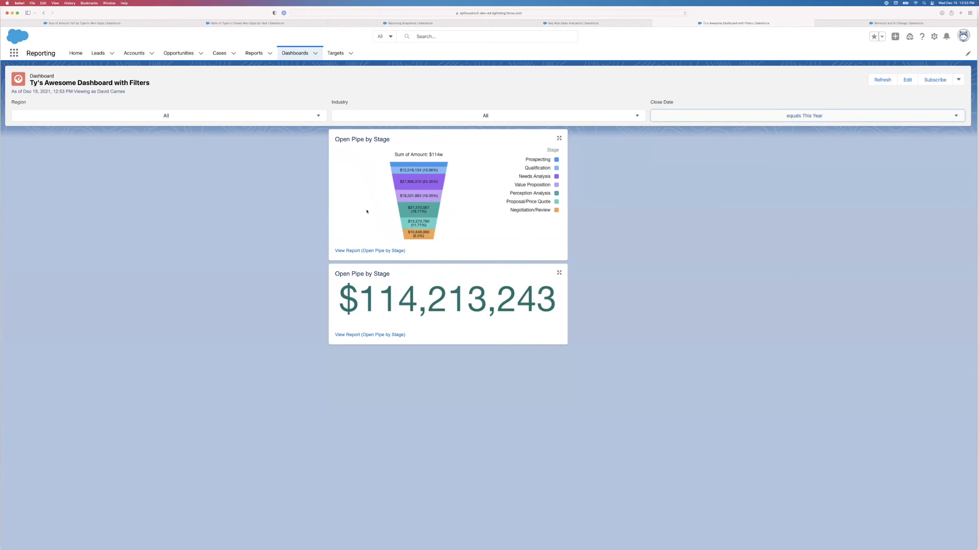
- Open the dashboard for editing, and search Salesforce Help for "relative date values" to open the Relative Date Filter Reference
mouse_move(420, 164)
click(908, 80)
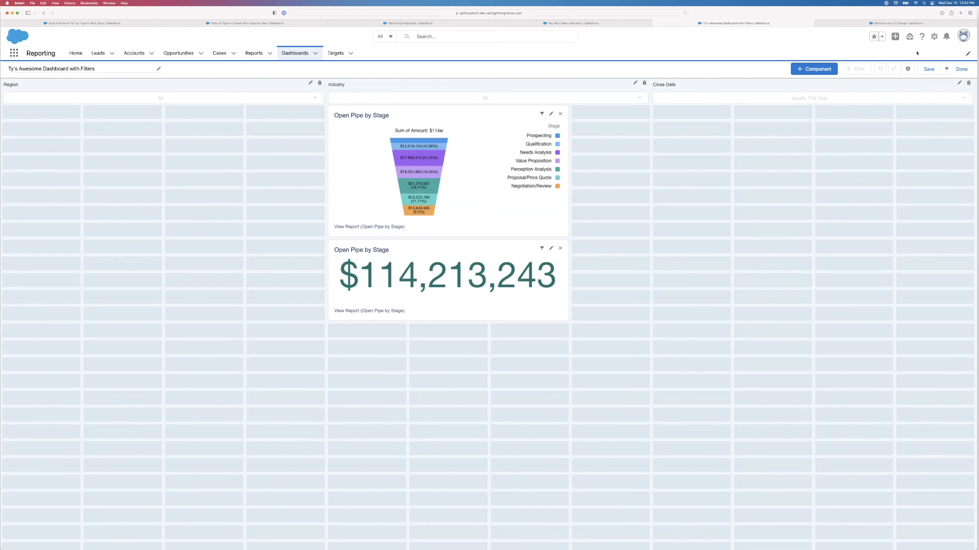
click(923, 36)
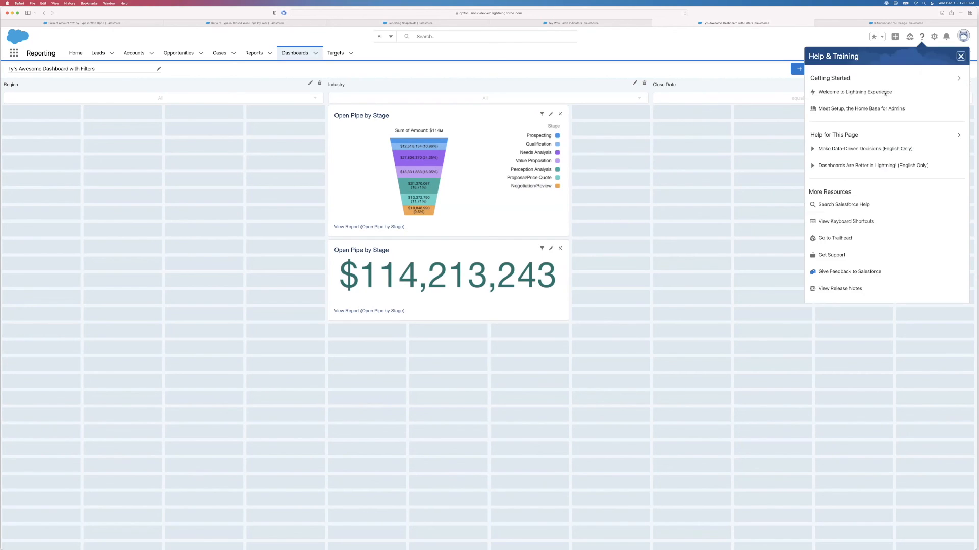
click(845, 205)
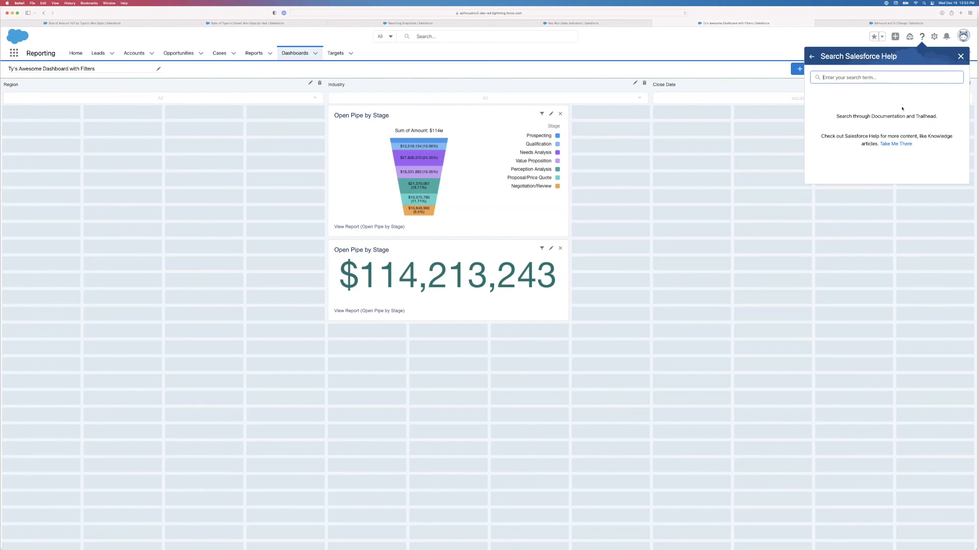
text(relative date values)
key(Return)
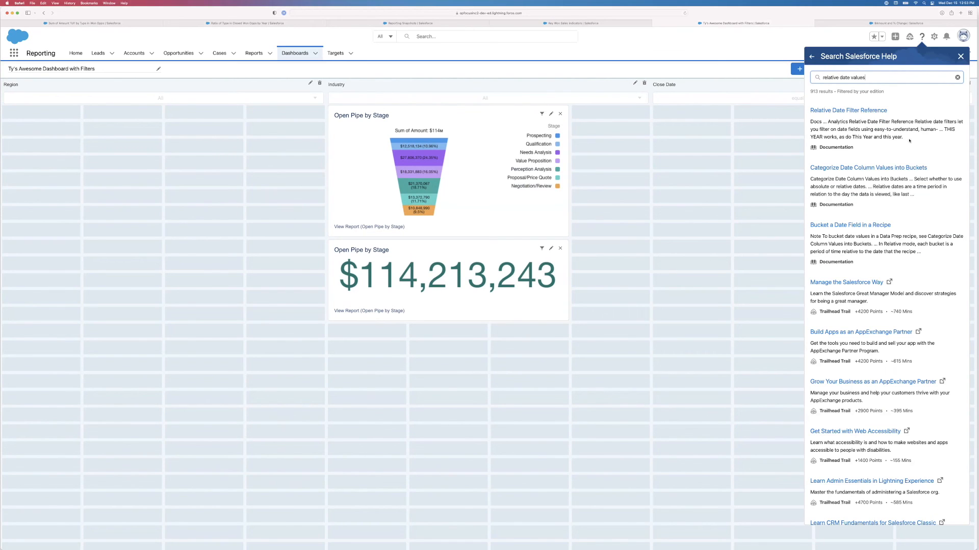
click(856, 111)
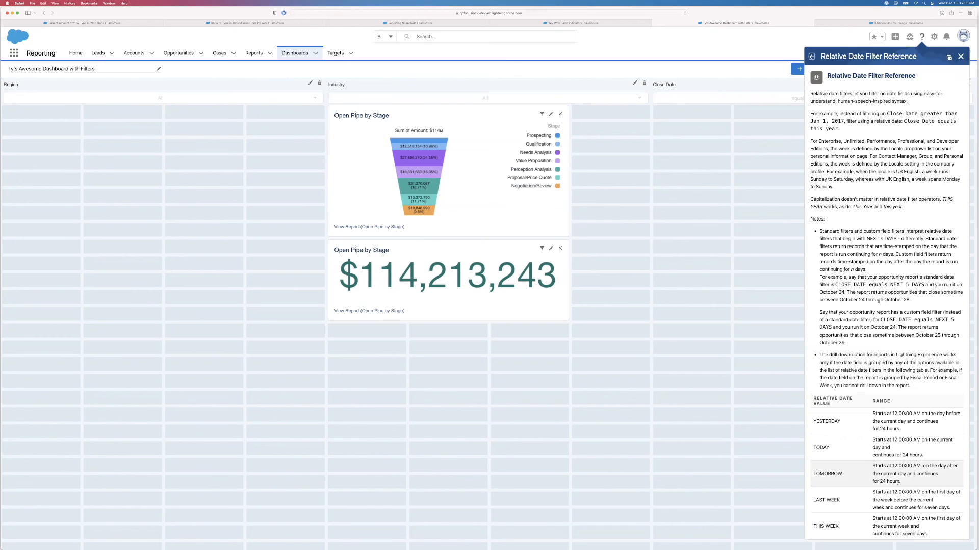
- Open the Relative Date Filter Reference in its own browser tab and select the article's web address
scroll(897, 483, down, 20)
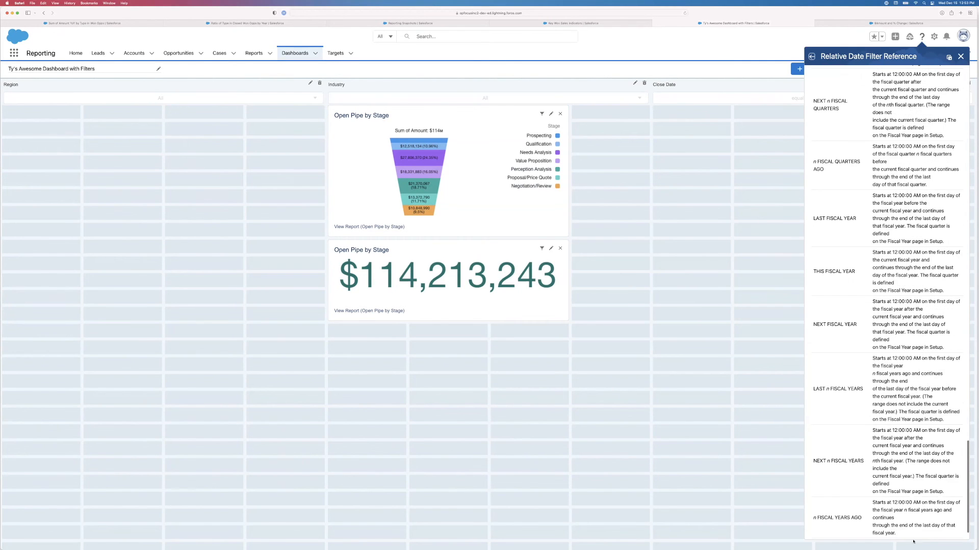
click(885, 530)
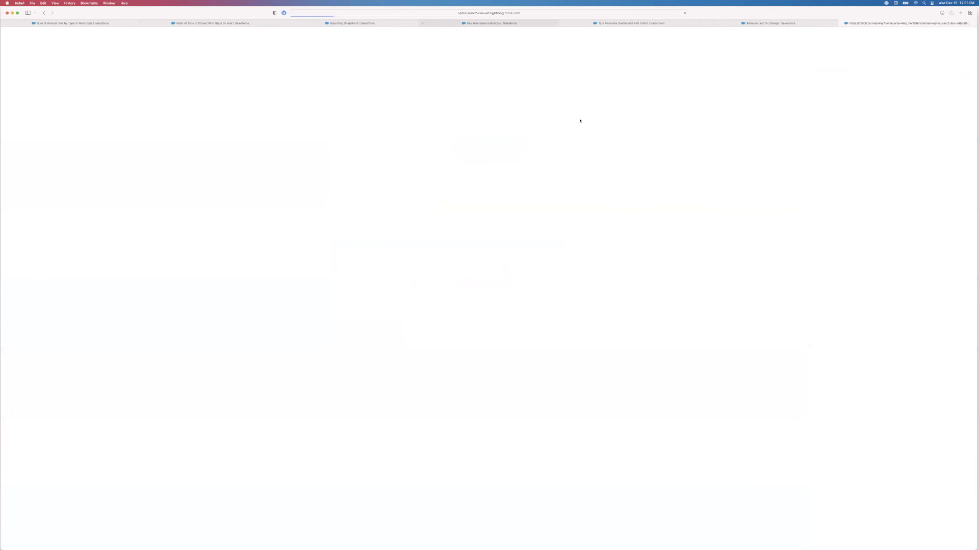
click(500, 15)
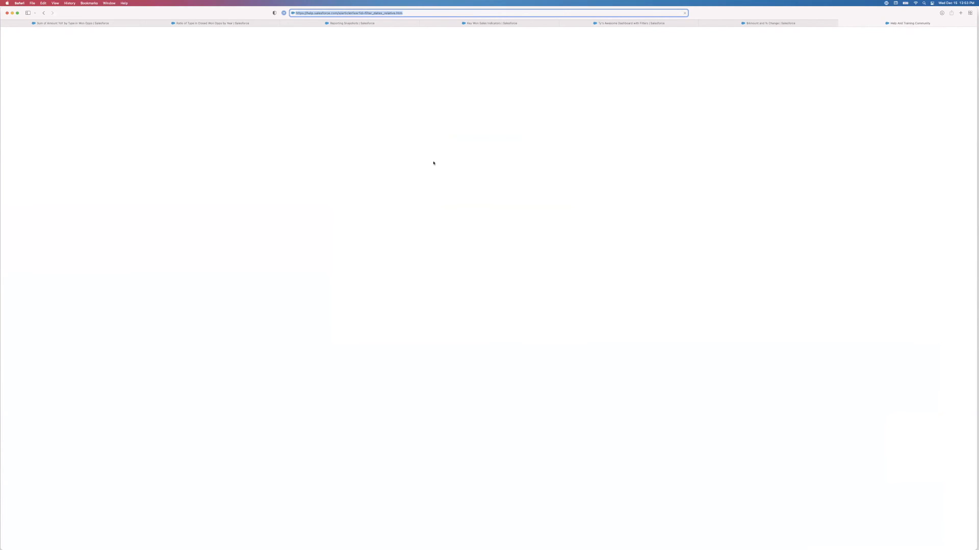
double_click(412, 13)
triple_click(412, 14)
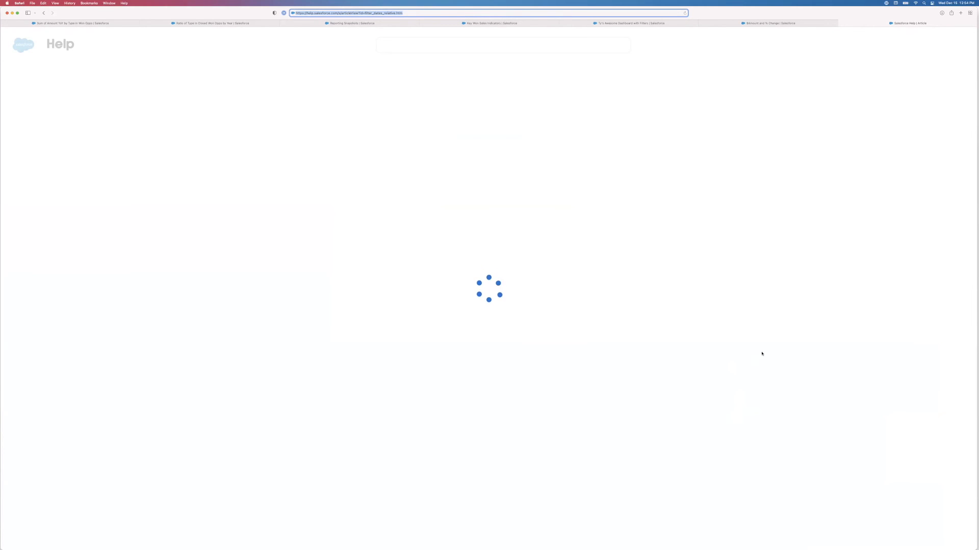
- Examine the article's table of relative date values and highlight the n DAYS AGO entry
scroll(387, 293, down, 8)
scroll(405, 295, down, 4)
scroll(314, 177, down, 8)
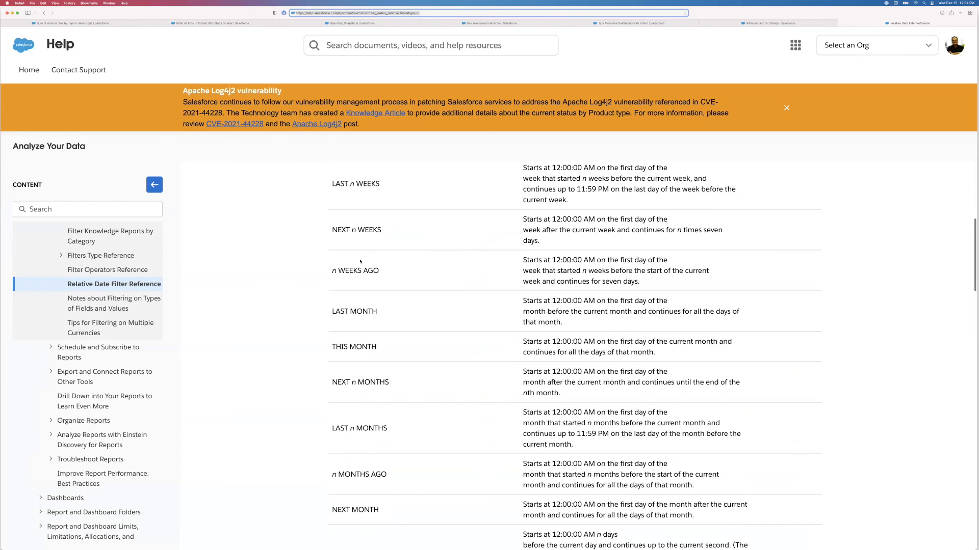
scroll(360, 262, down, 5)
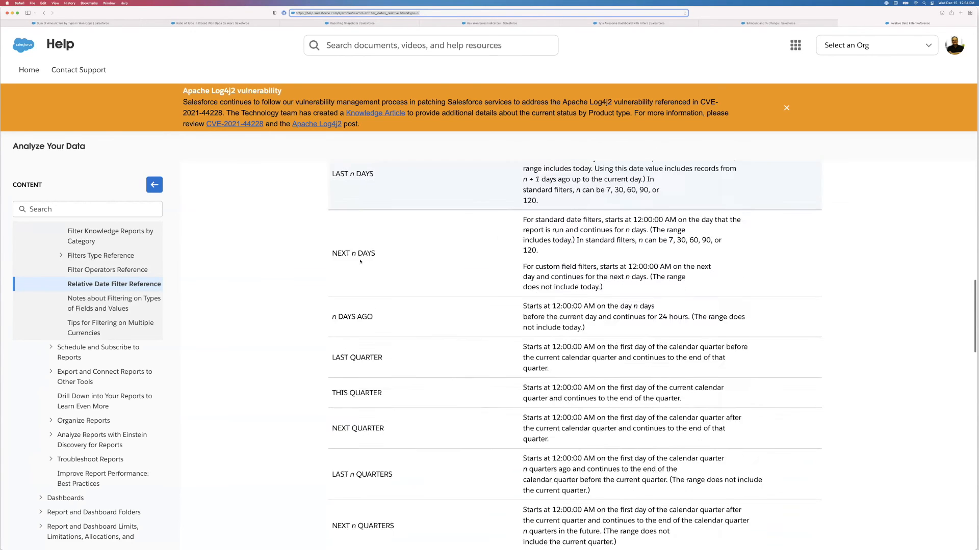
click(397, 288)
triple_click(397, 288)
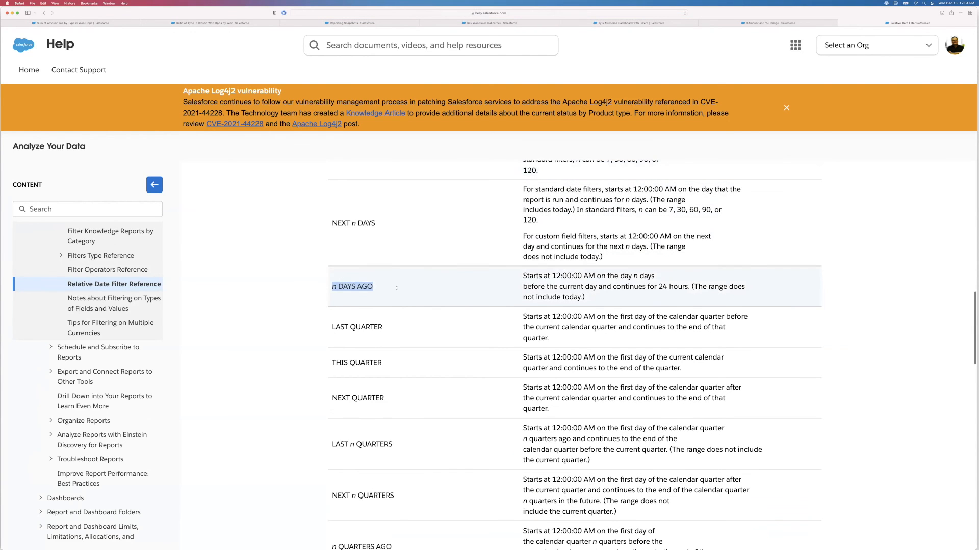
- Return to the dashboard being edited and close its help reference
key(super+Tab)
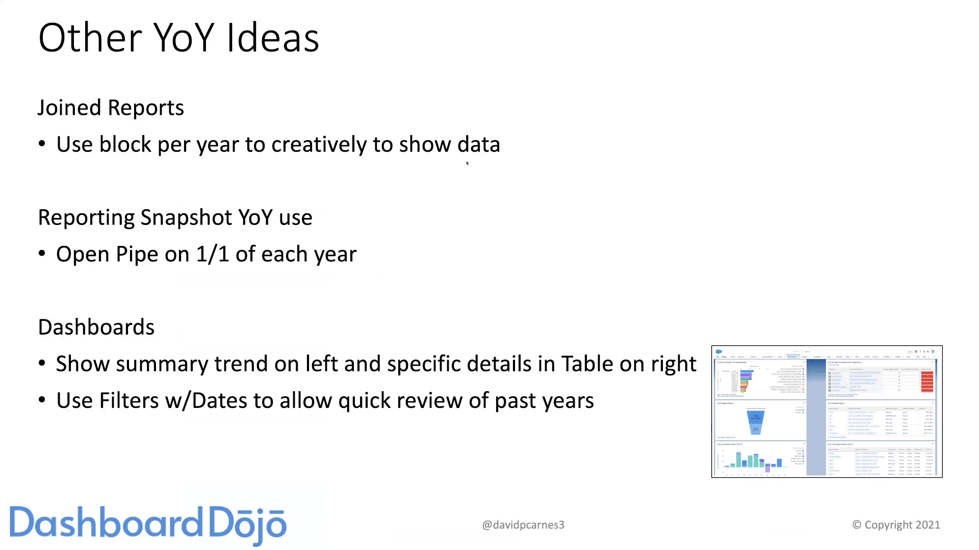
key(super+Tab)
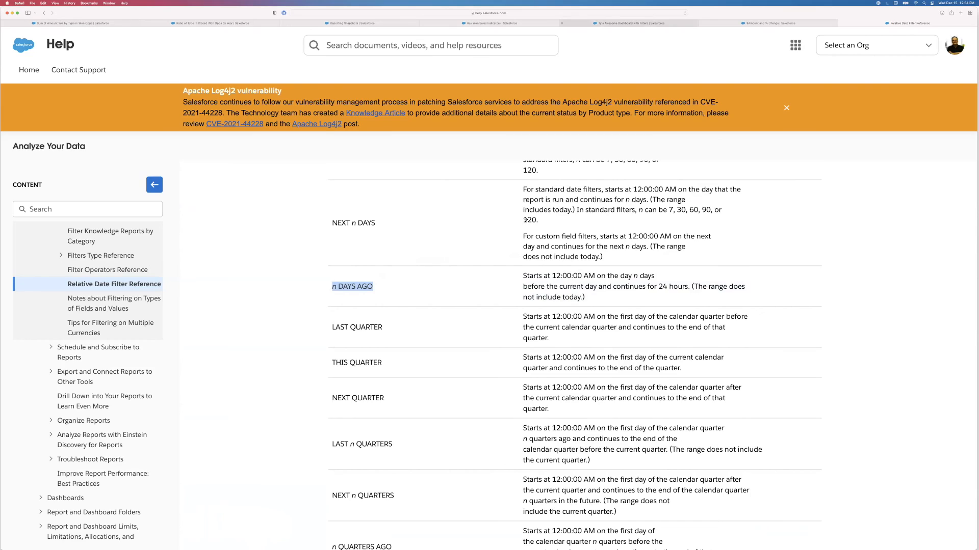
click(630, 23)
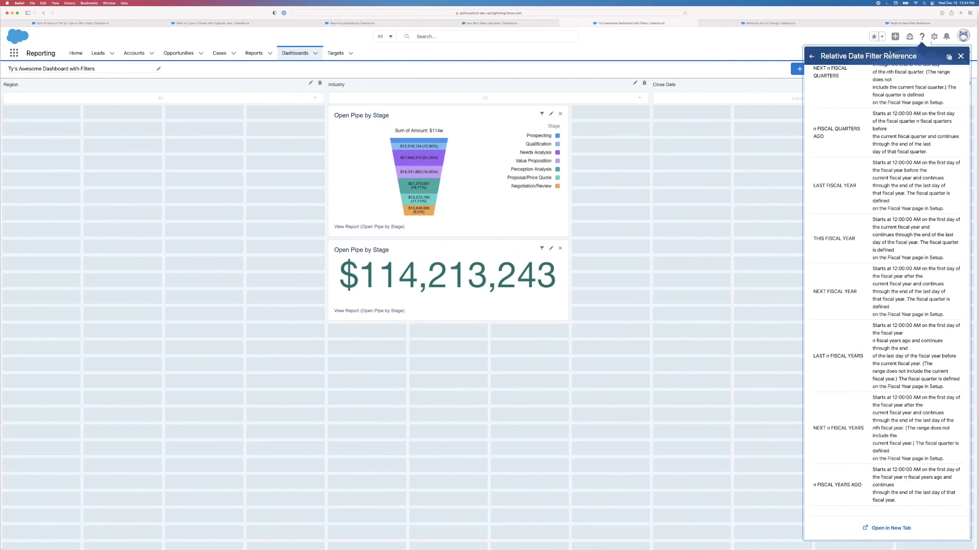
click(960, 57)
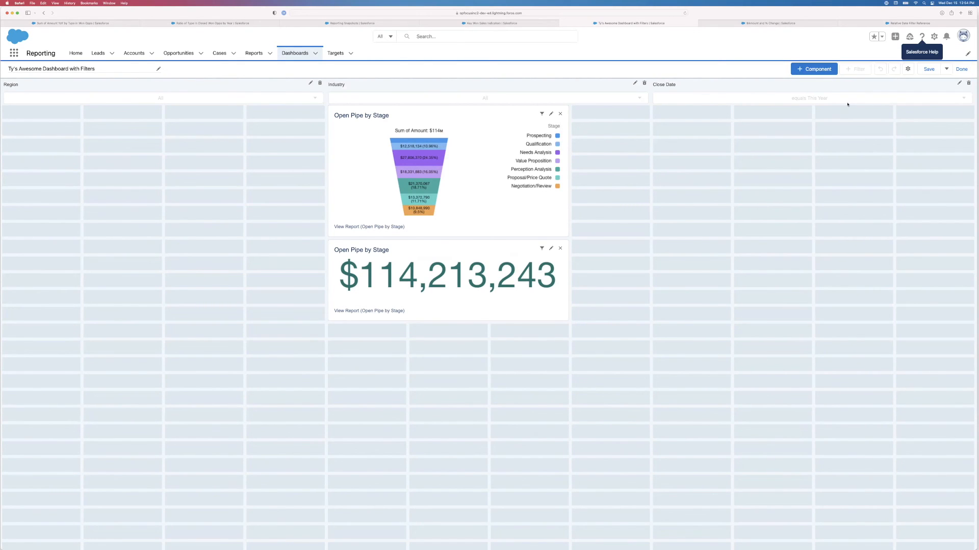
- Add a third Close Date filter value equal to the relative date 2 Years Ago and update the filter
click(959, 83)
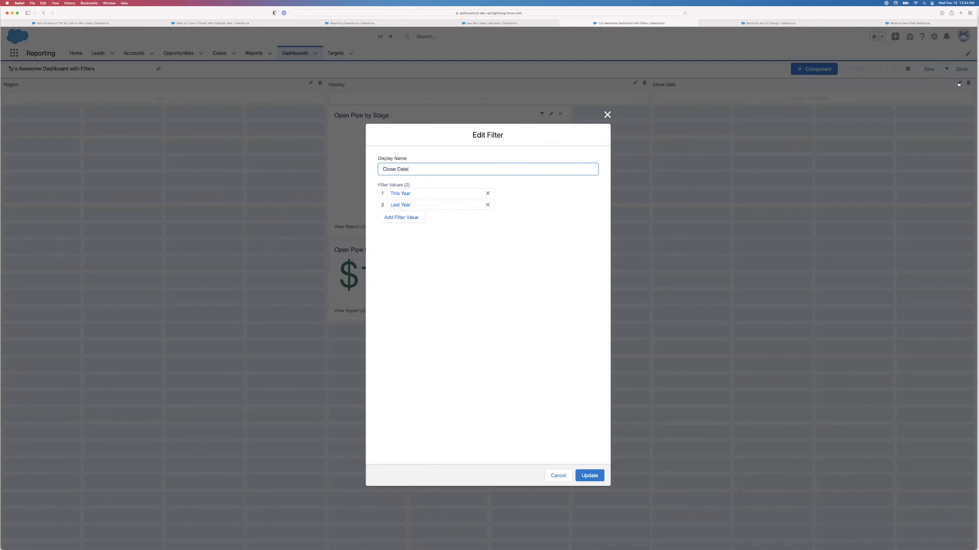
click(401, 218)
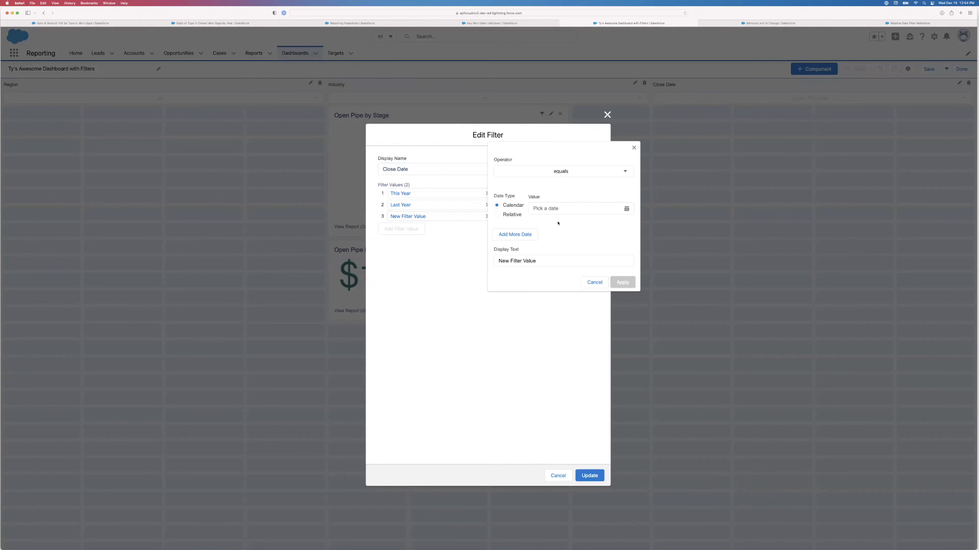
click(509, 215)
text(2)
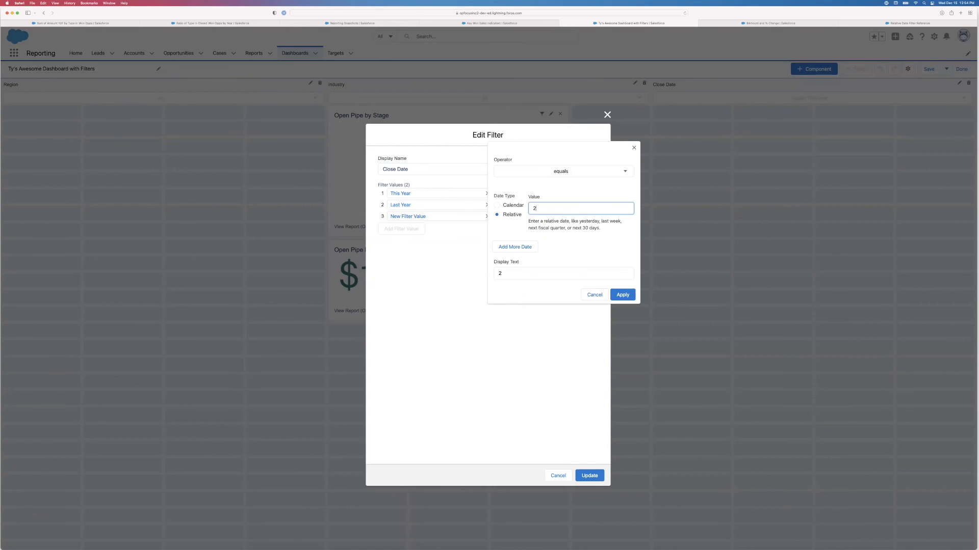
text( Years Ago)
click(622, 295)
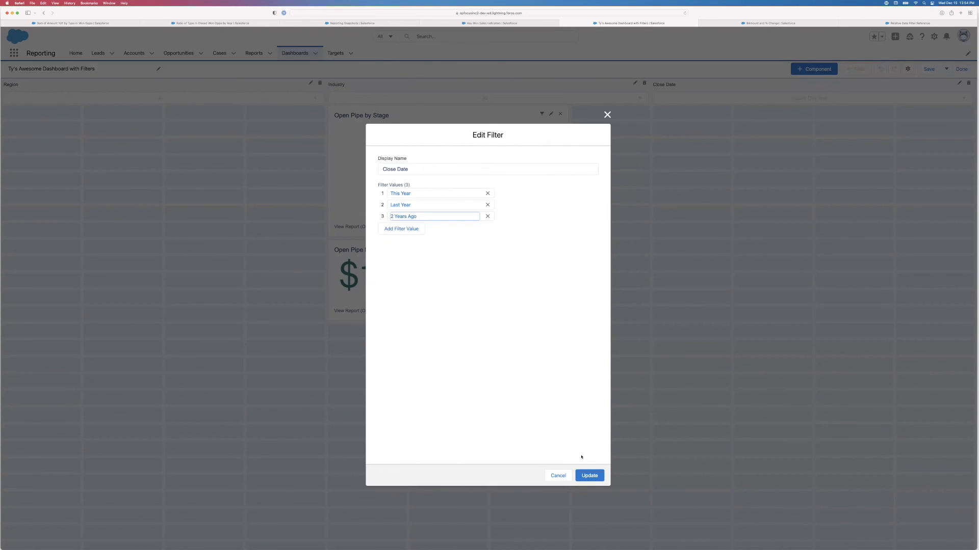
click(589, 476)
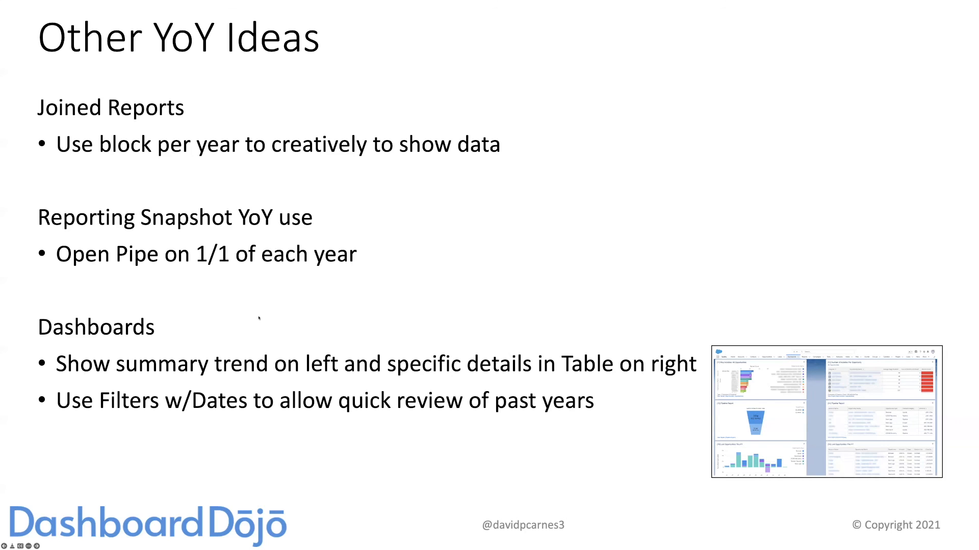
click(254, 317)
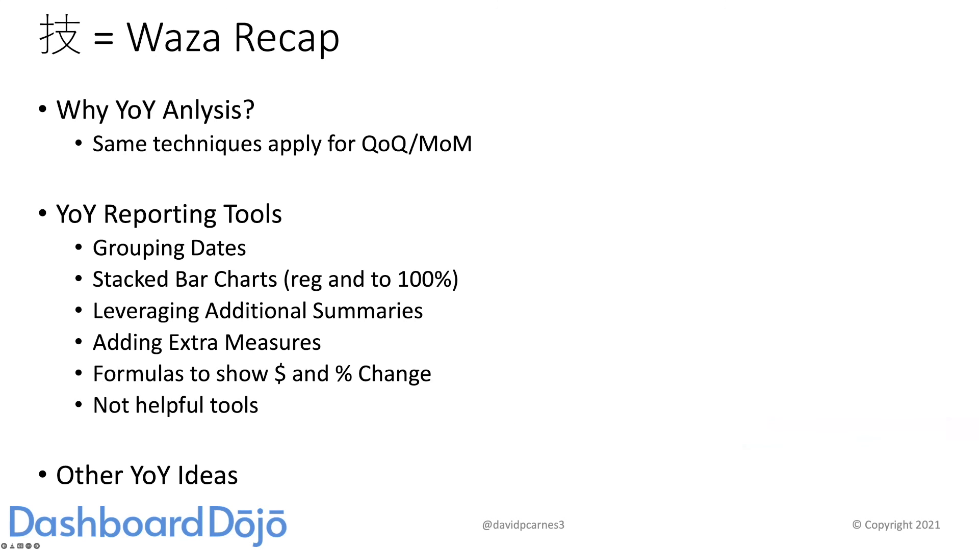
key(Right)
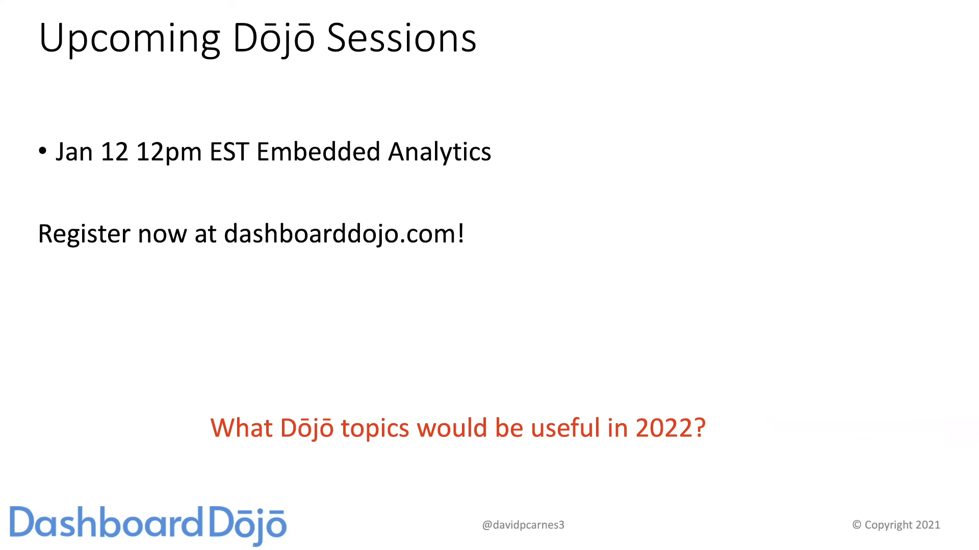
key(Right)
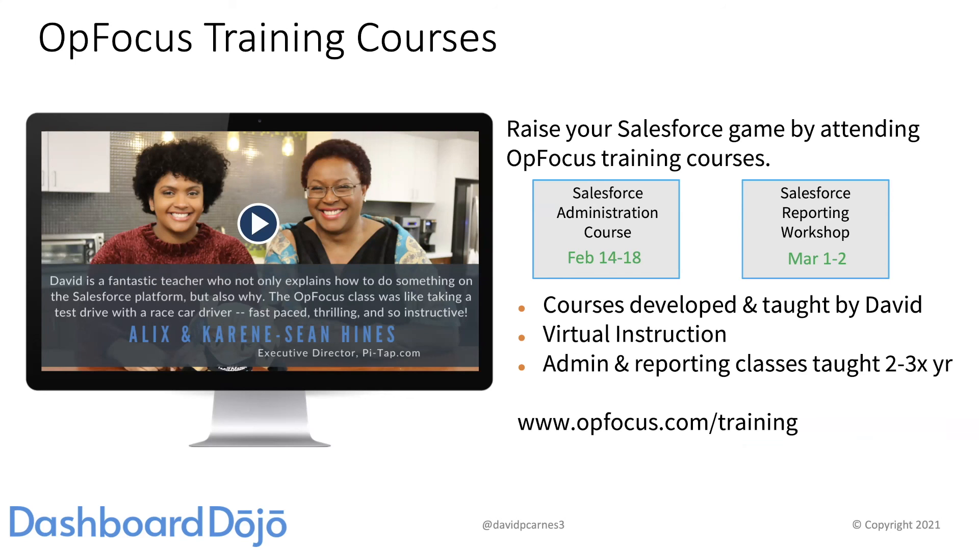
key(Right)
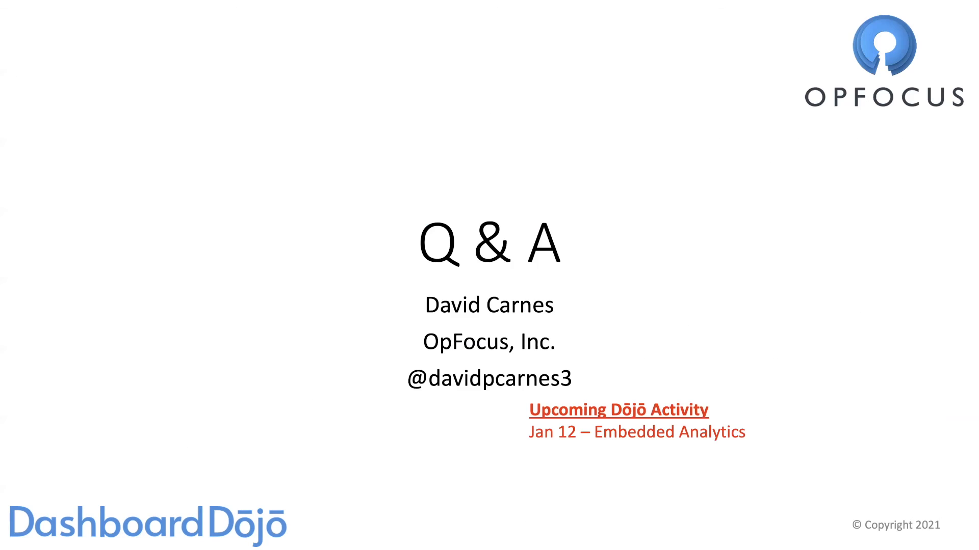
- Switch back to Salesforce in Safari and create a new report using the Opportunities report type
key(super+Tab)
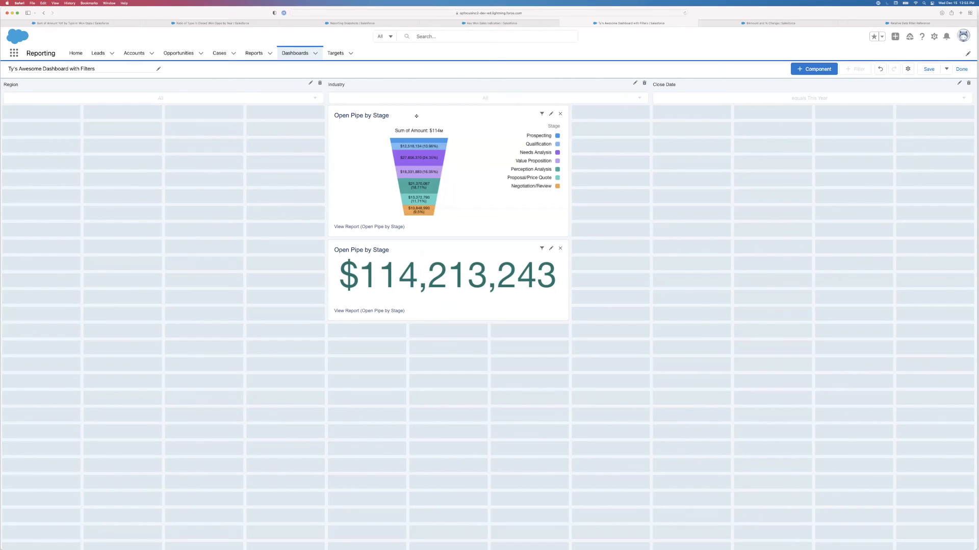
click(245, 24)
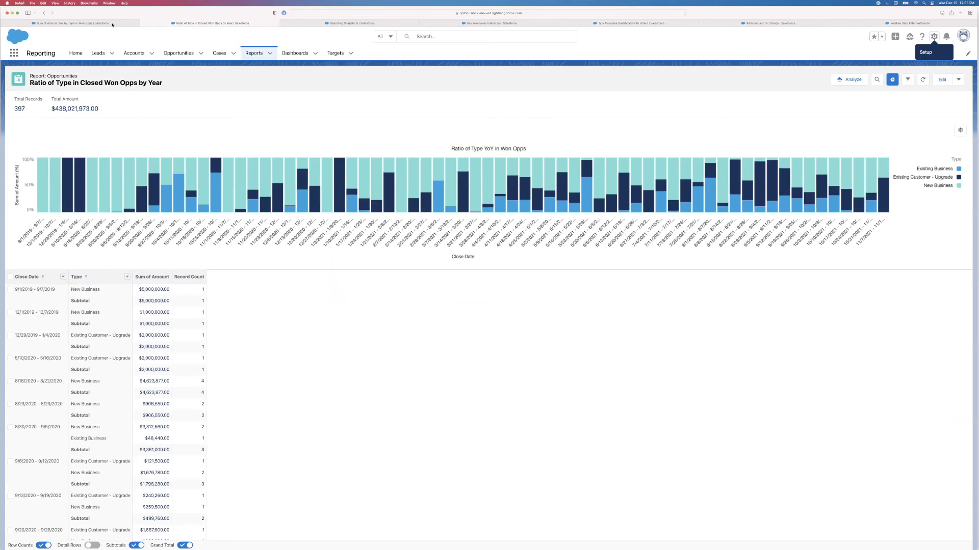
click(110, 23)
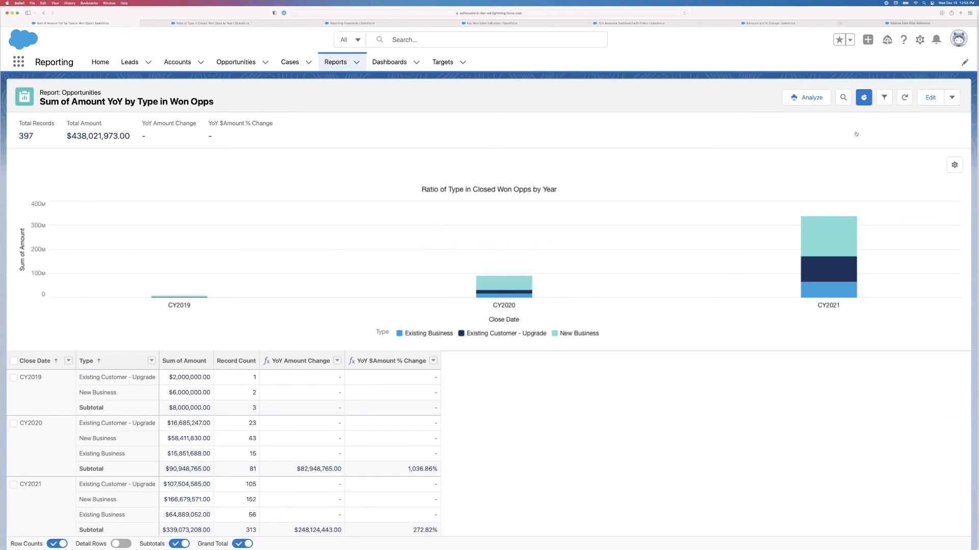
click(330, 62)
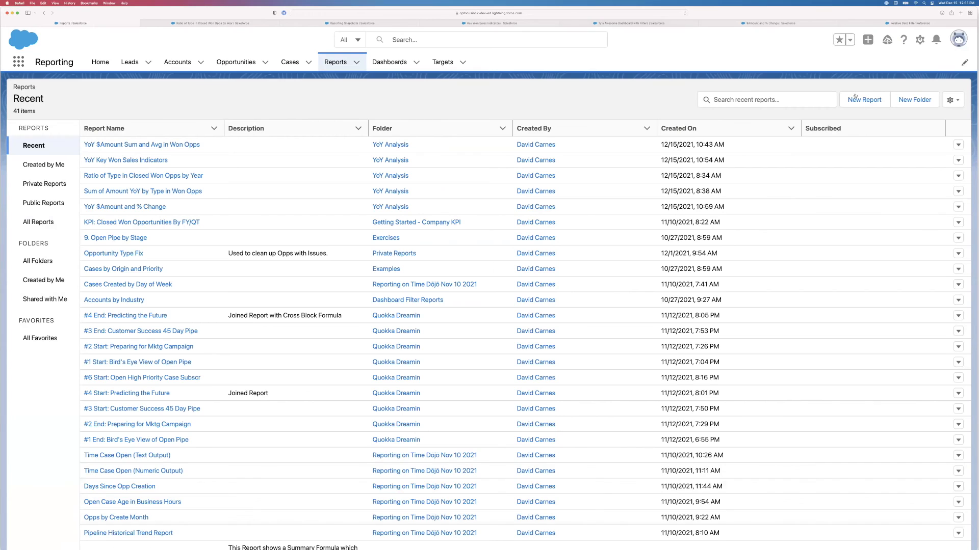
click(855, 96)
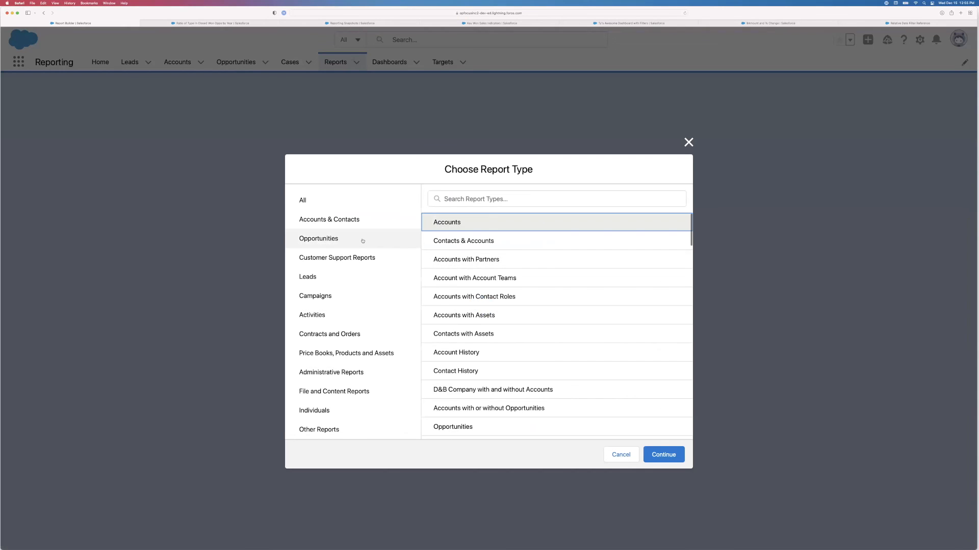
click(363, 240)
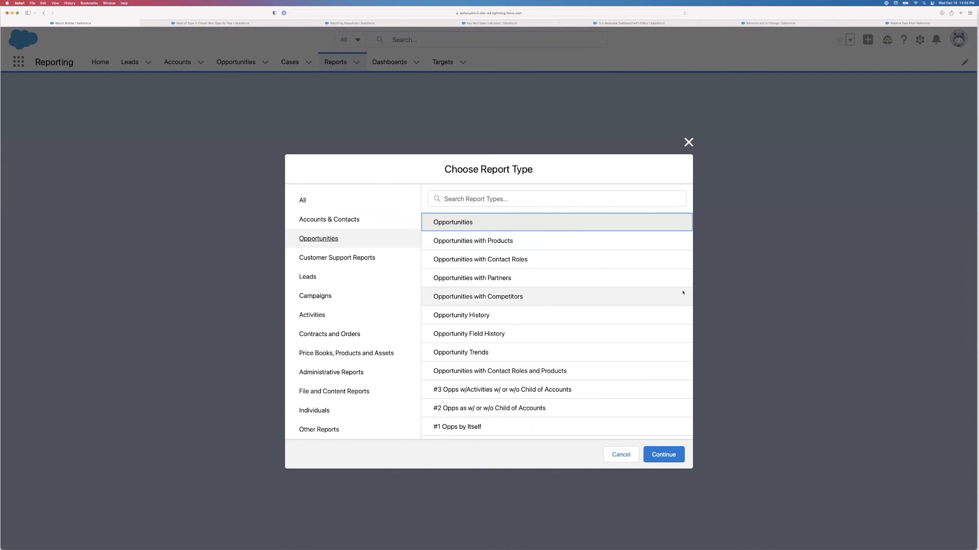
click(660, 455)
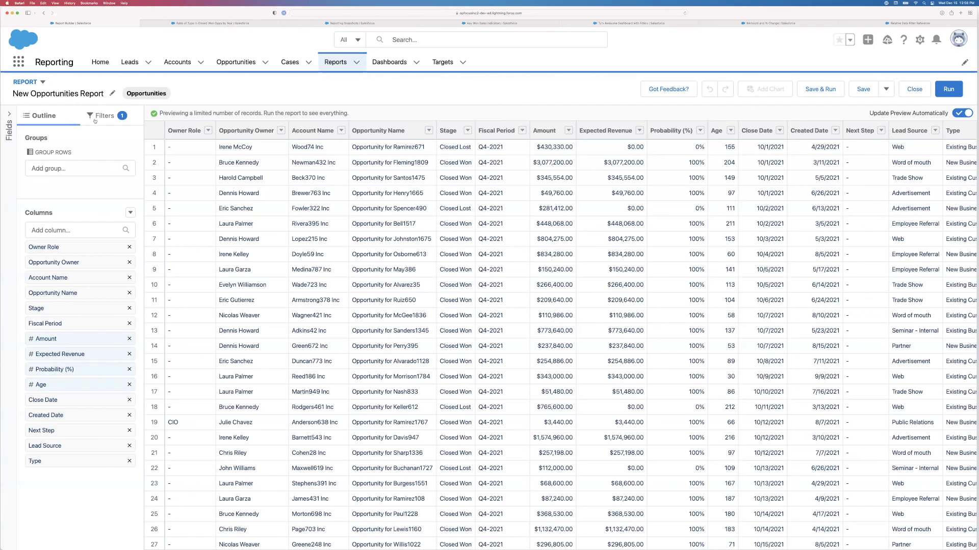
- Set the new report's Close Date filter range to All Time
click(96, 117)
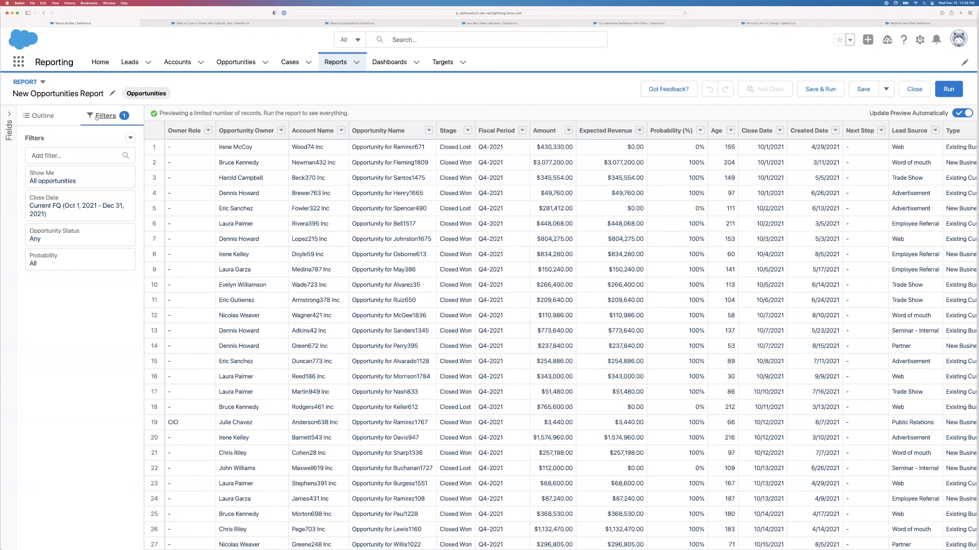
click(91, 208)
click(197, 223)
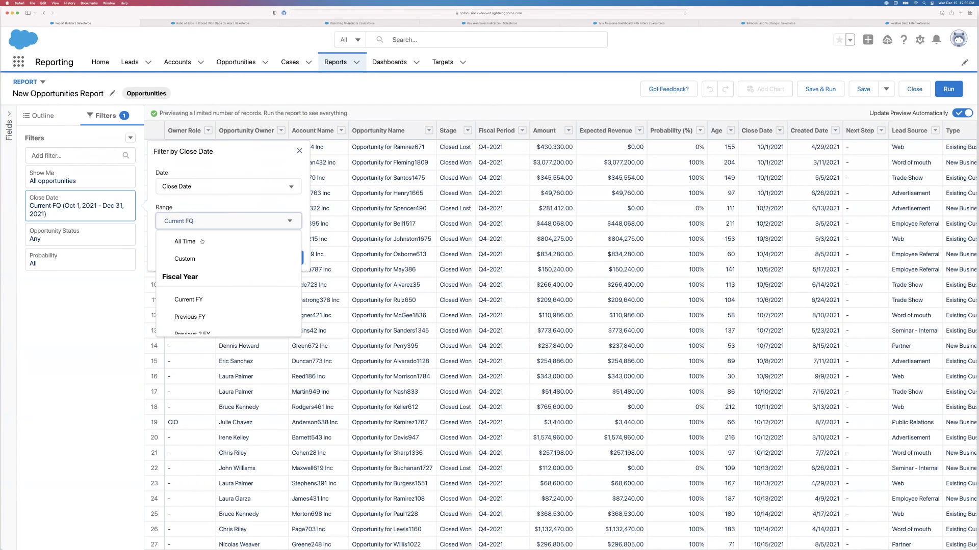
click(213, 240)
click(289, 258)
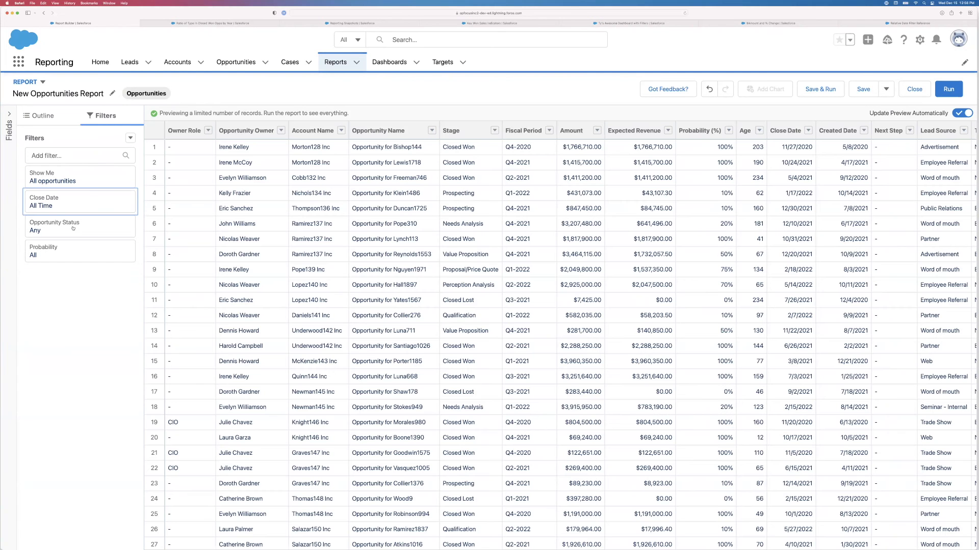
- Set the report's Opportunity Status filter to Closed and apply it
click(73, 228)
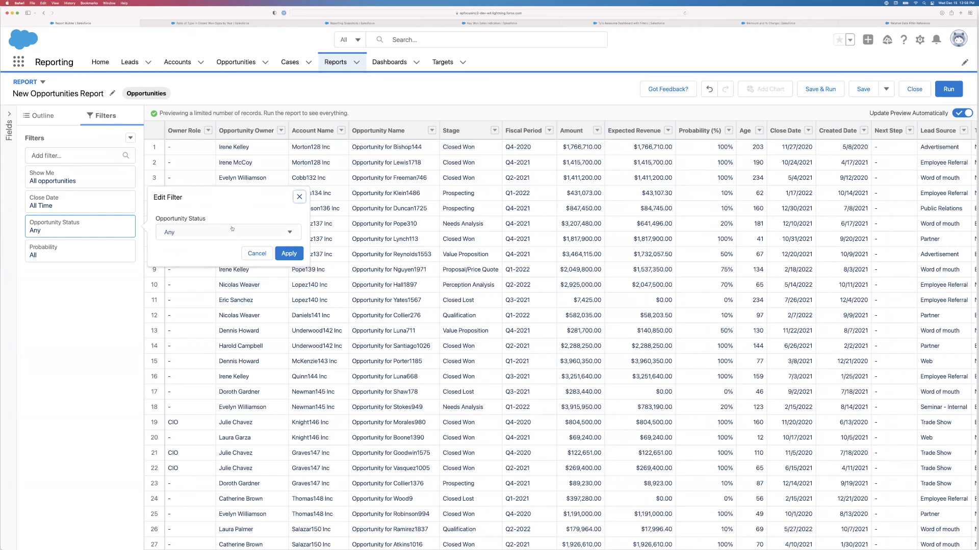
click(223, 233)
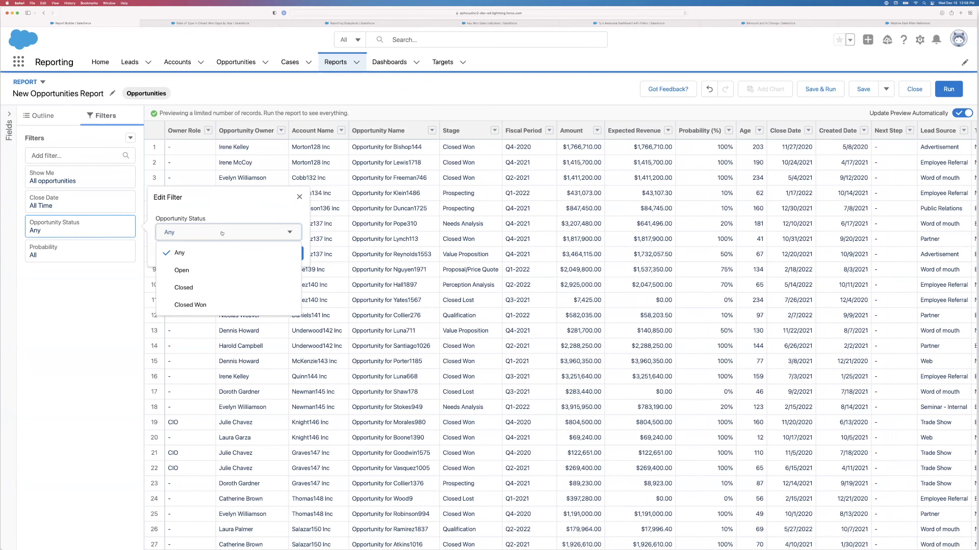
click(203, 287)
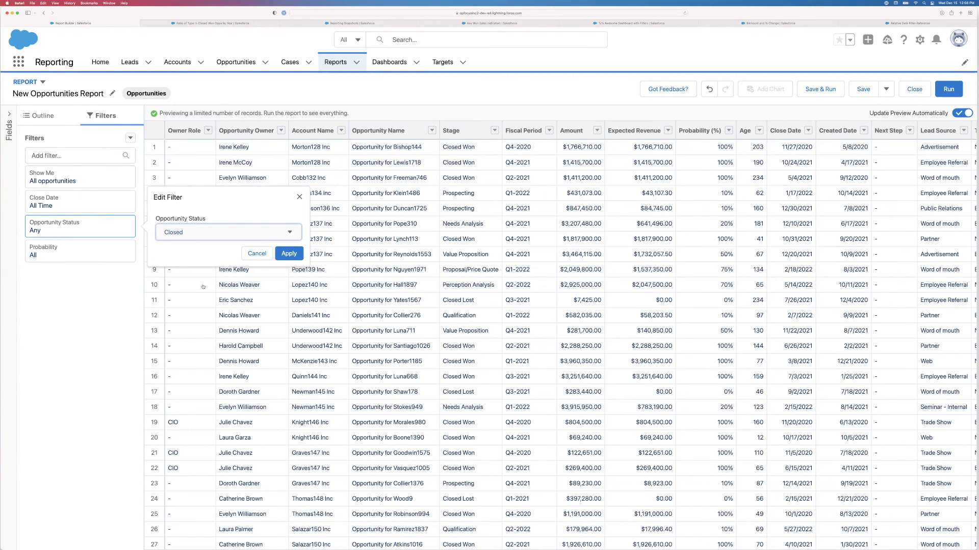
click(288, 253)
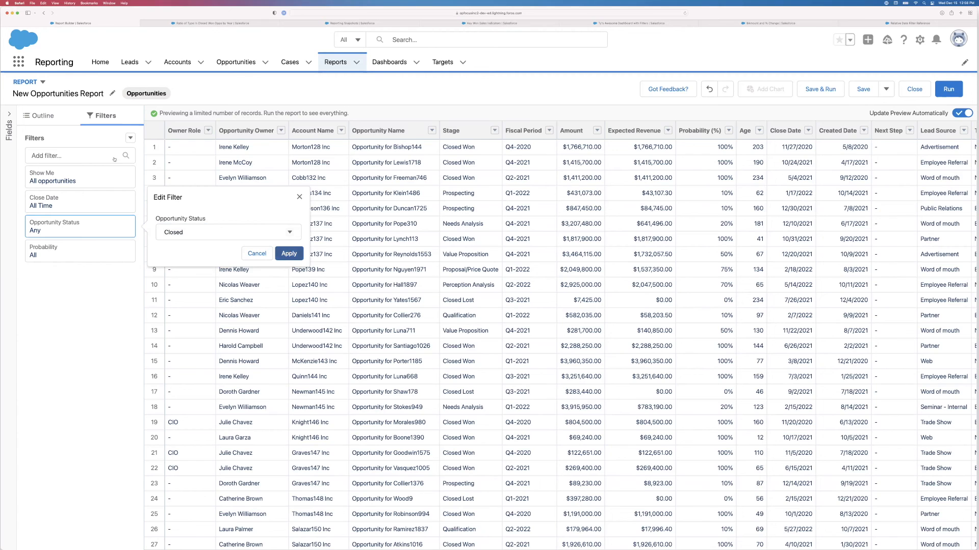
- Group the report rows by Opportunity Owner
click(41, 116)
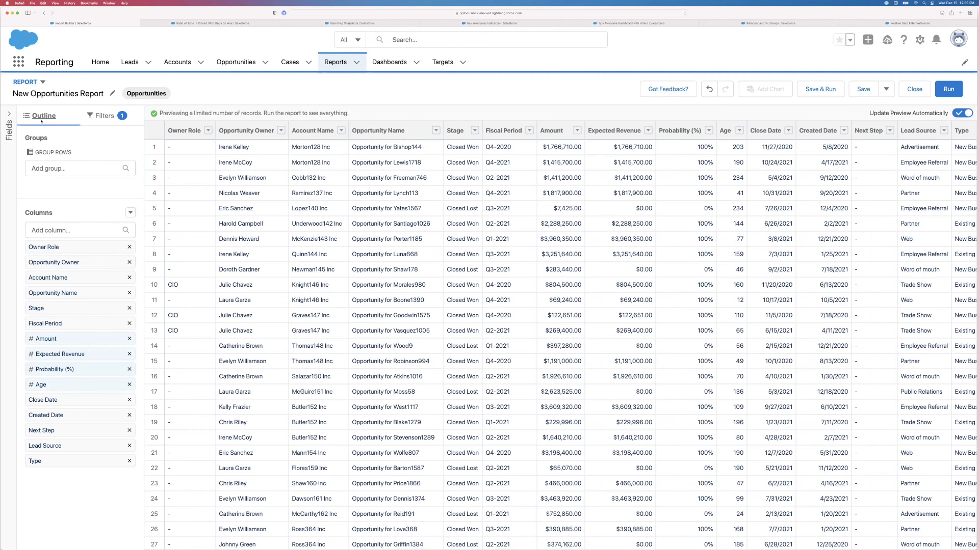
click(70, 167)
text(own)
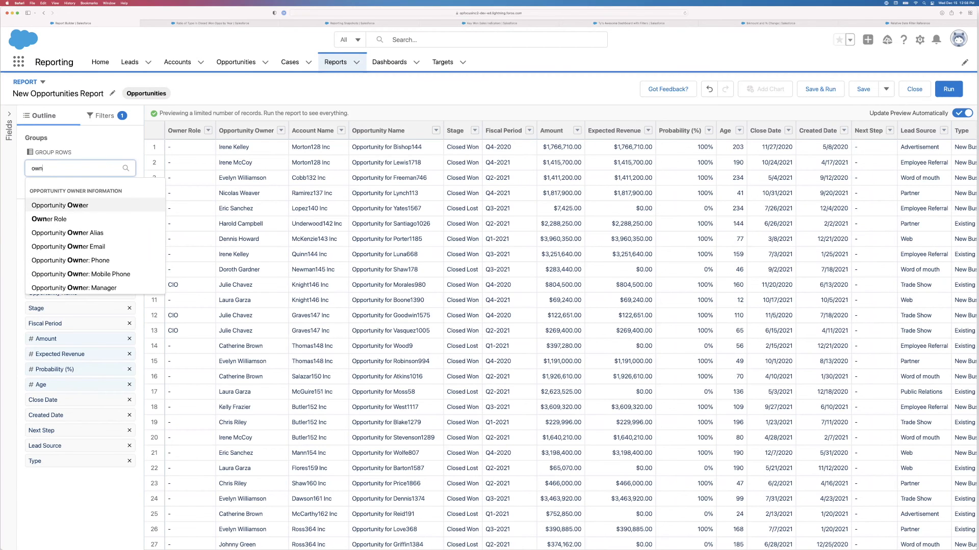
click(81, 205)
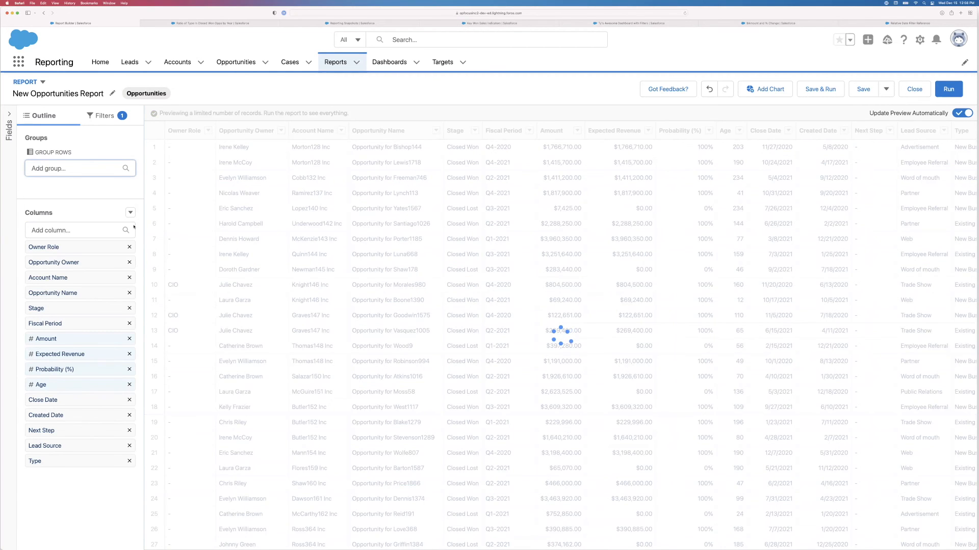
- Start a summary formula column named Win Rate with the Percent output type
click(131, 269)
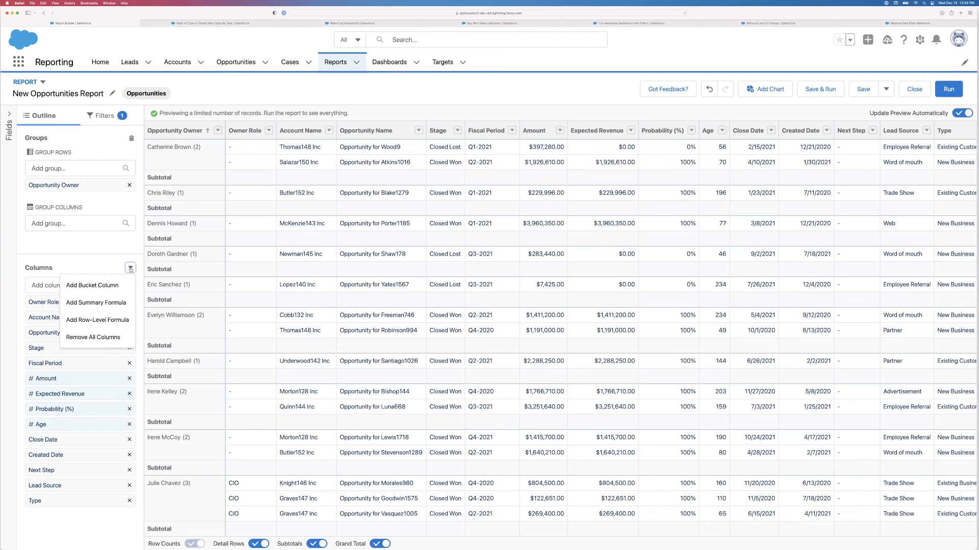
click(115, 301)
text(Win Rate)
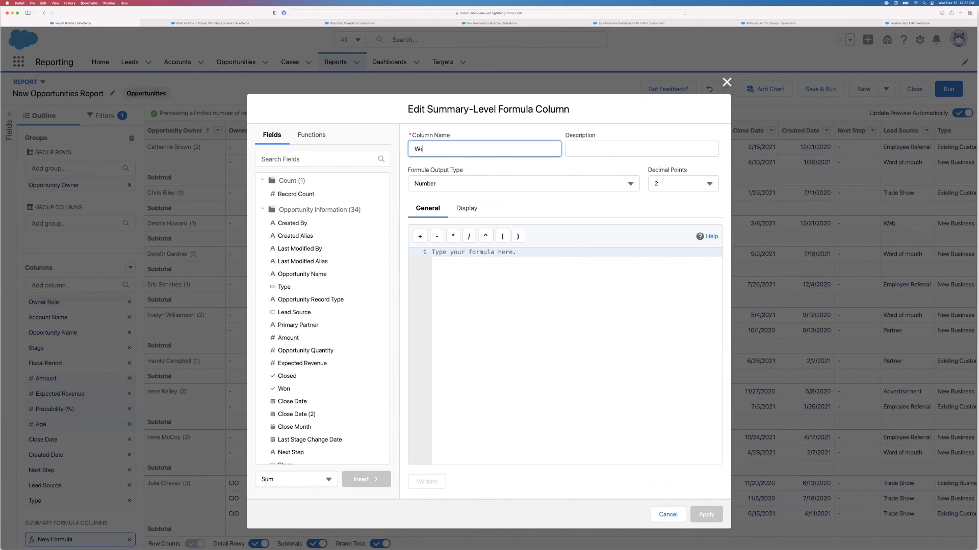
click(469, 183)
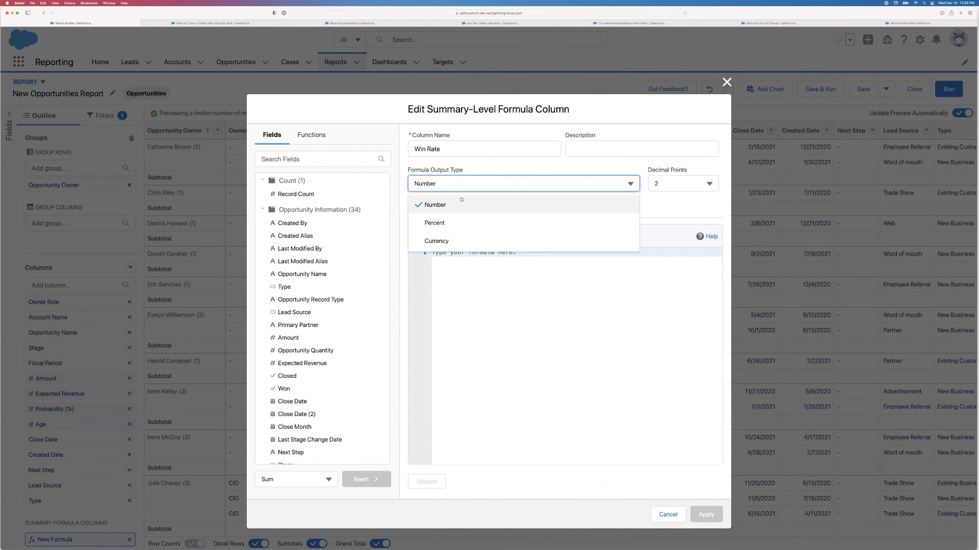
click(454, 220)
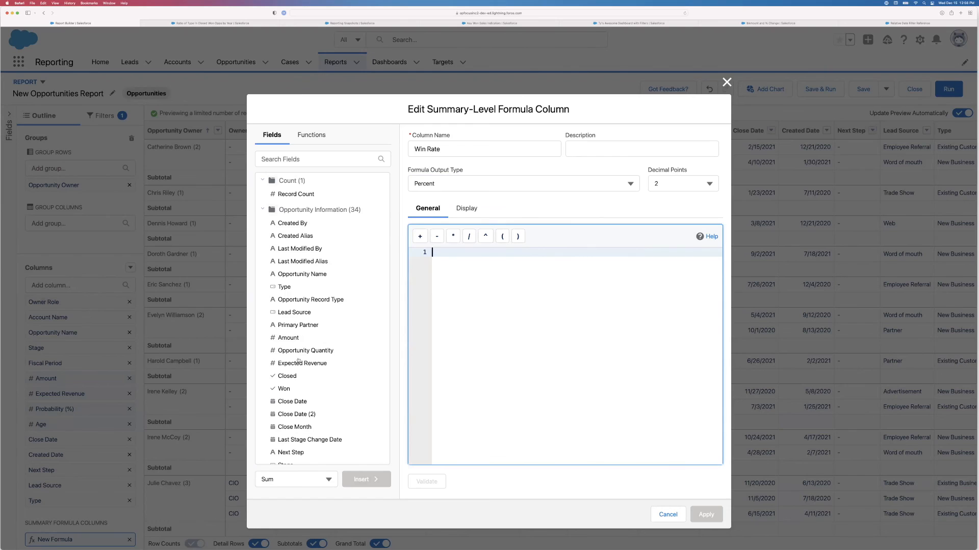
- Build the Win Rate formula as WON:SUM/CLOSED:SUM, validate it and apply the column
scroll(316, 331, down, 1)
click(292, 368)
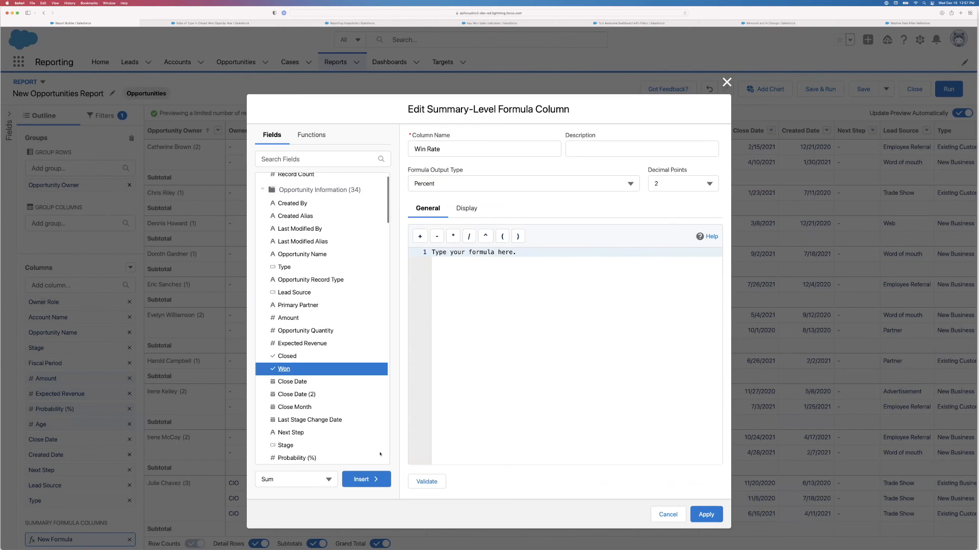
click(368, 479)
click(469, 237)
click(298, 357)
click(358, 479)
click(427, 482)
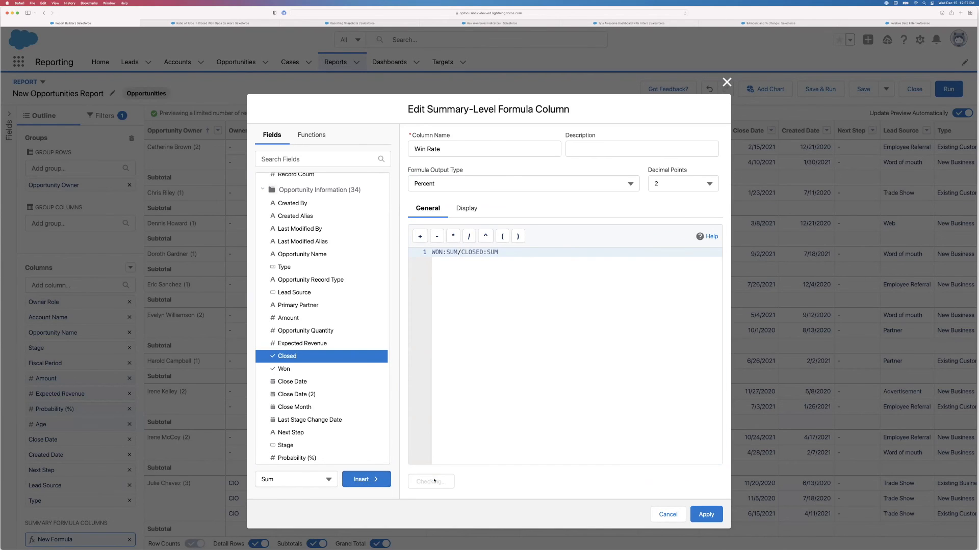
click(712, 516)
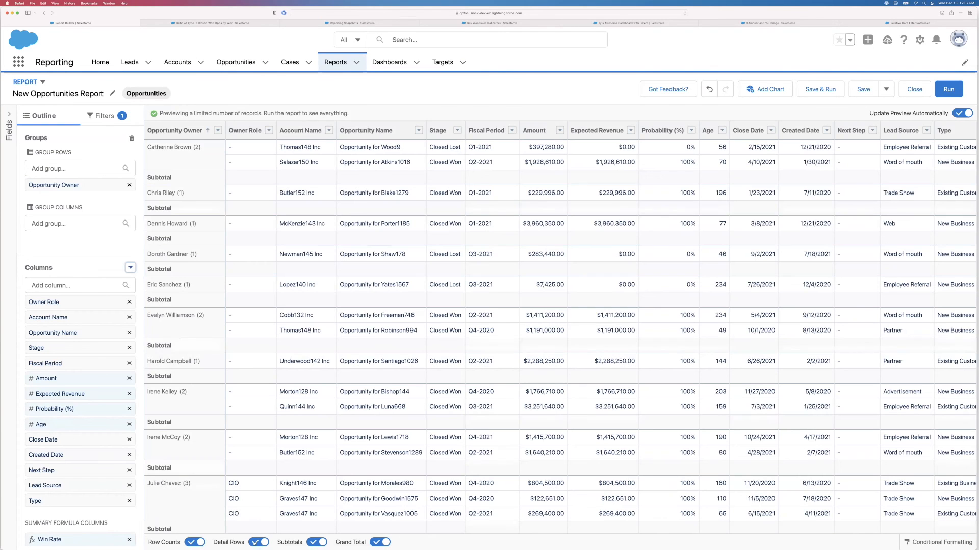
- Hide the report's detail rows, run the report and review the Win Rate of each opportunity owner
click(258, 542)
click(948, 89)
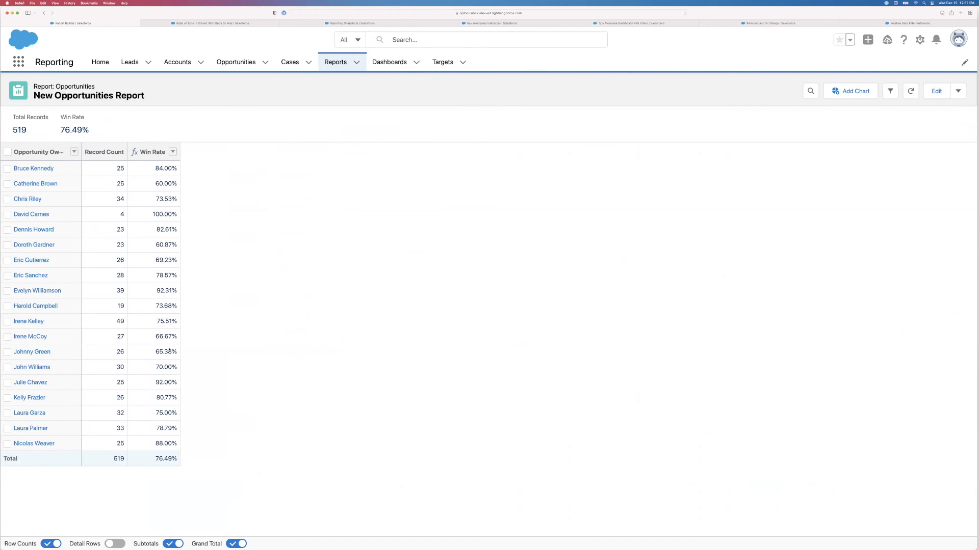
drag(157, 291, 176, 290)
drag(154, 213, 176, 211)
- Open the recently used Awesome Dashboard with Filters from the dashboards list in edit mode
key(super+Tab)
click(395, 65)
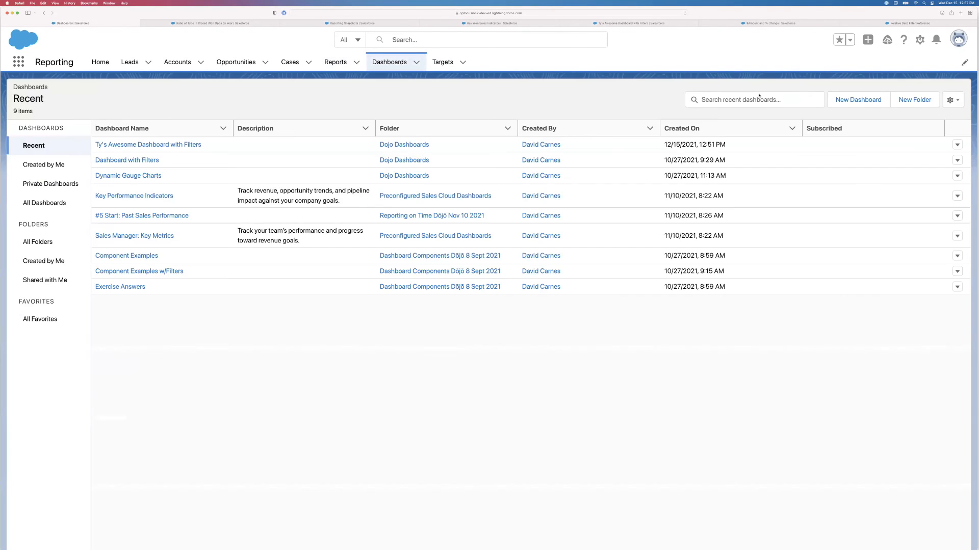
click(192, 146)
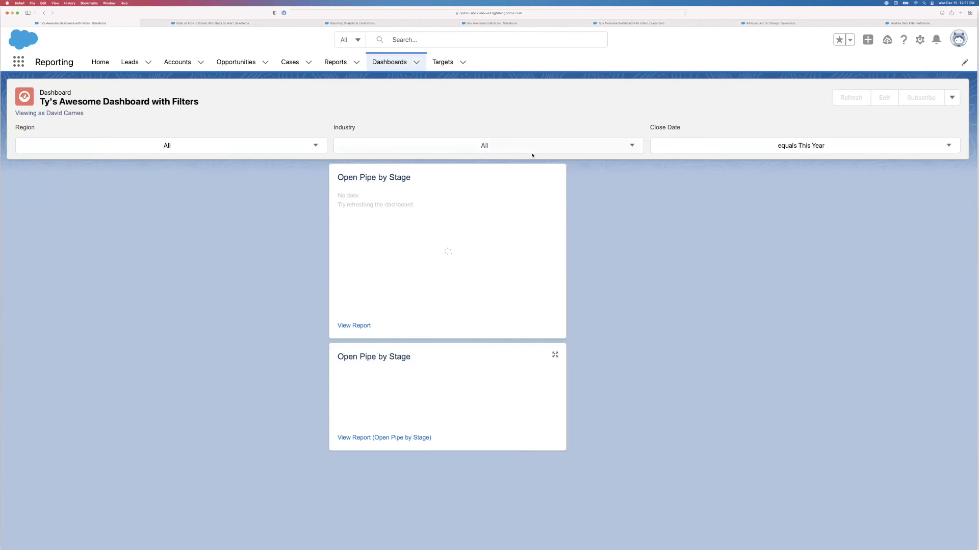
click(885, 99)
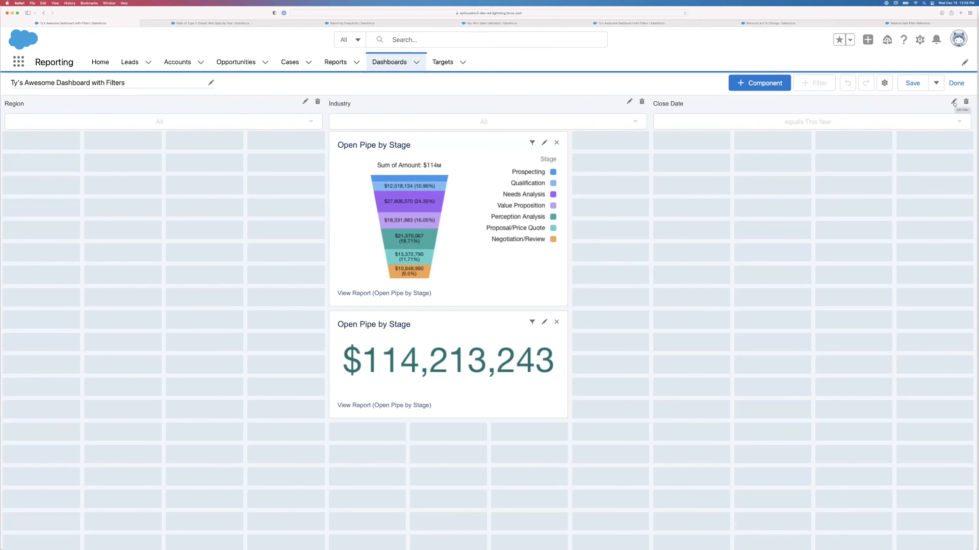
- Start a new dashboard component from the YoY Key Won Sales Indicators report, displayed as a table grouped by Close Date
click(759, 83)
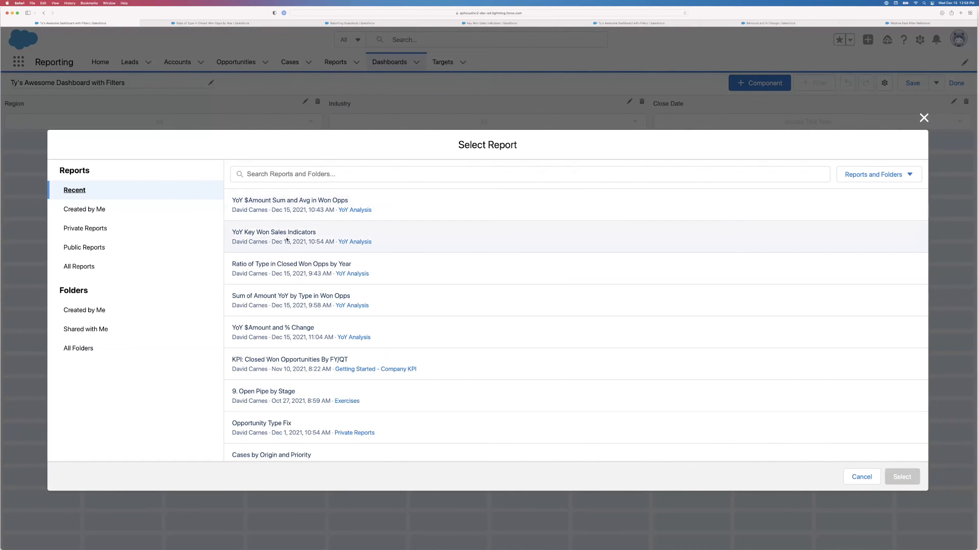
click(301, 237)
click(902, 477)
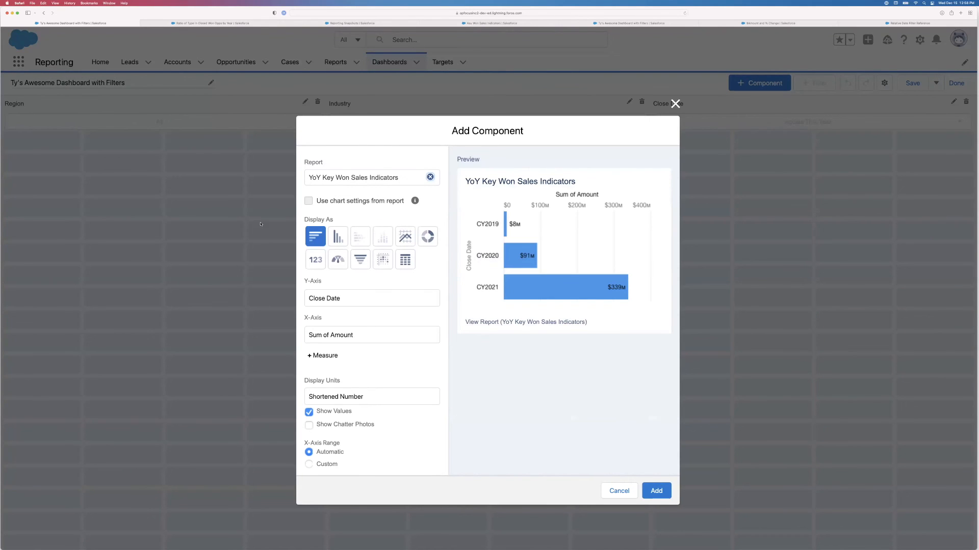
click(406, 261)
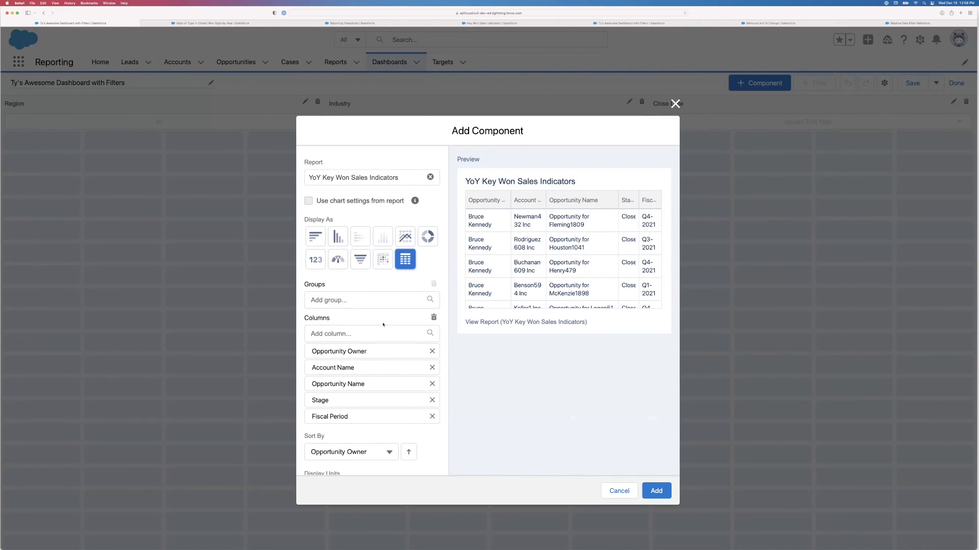
click(349, 299)
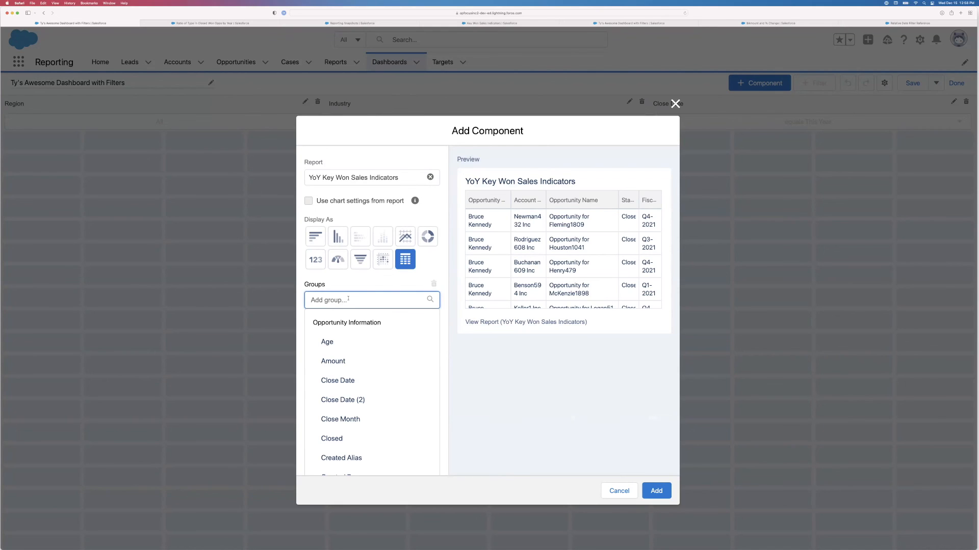
click(357, 380)
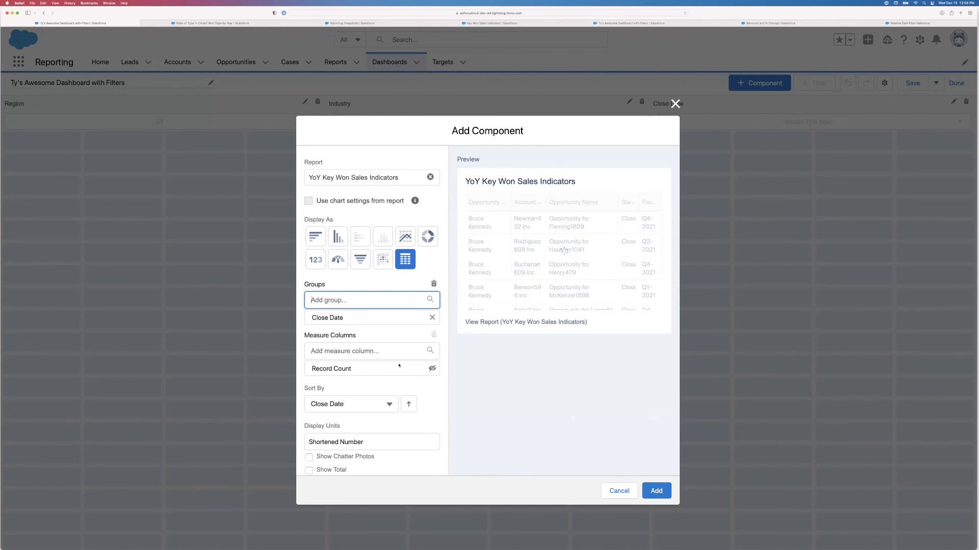
- Examine the available measure columns and the display settings of the new table component
scroll(417, 346, down, 3)
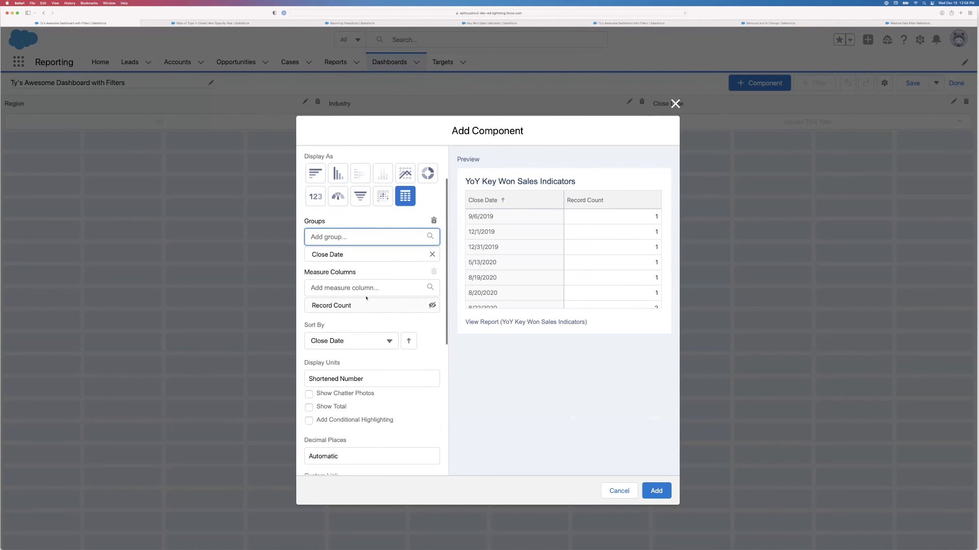
click(377, 288)
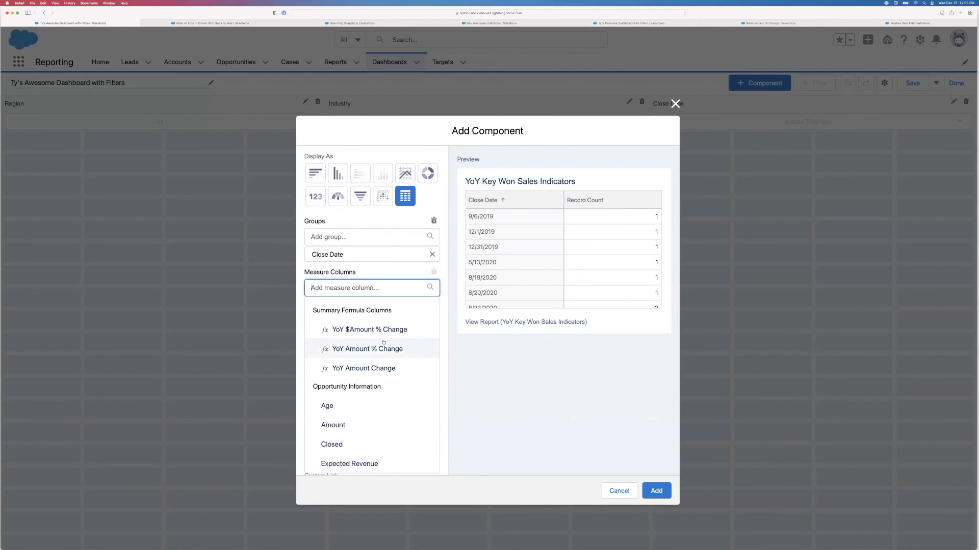
scroll(382, 343, down, 2)
scroll(383, 343, down, 10)
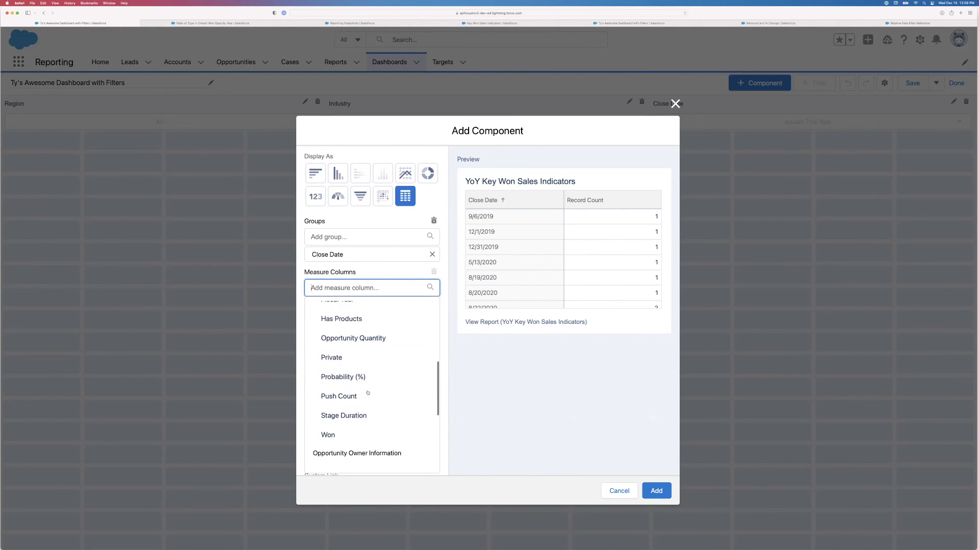
scroll(367, 392, down, 1)
scroll(367, 392, up, 15)
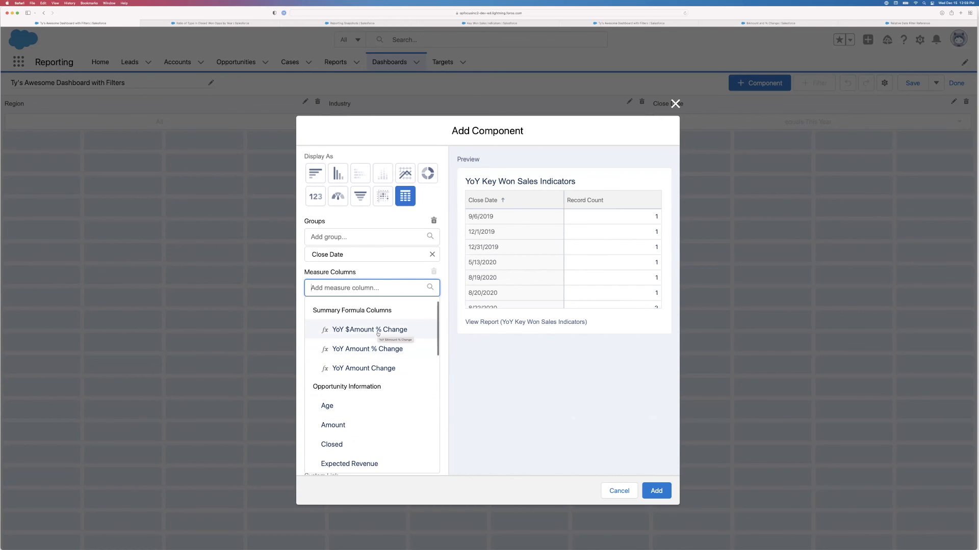
scroll(417, 414, down, 5)
click(452, 400)
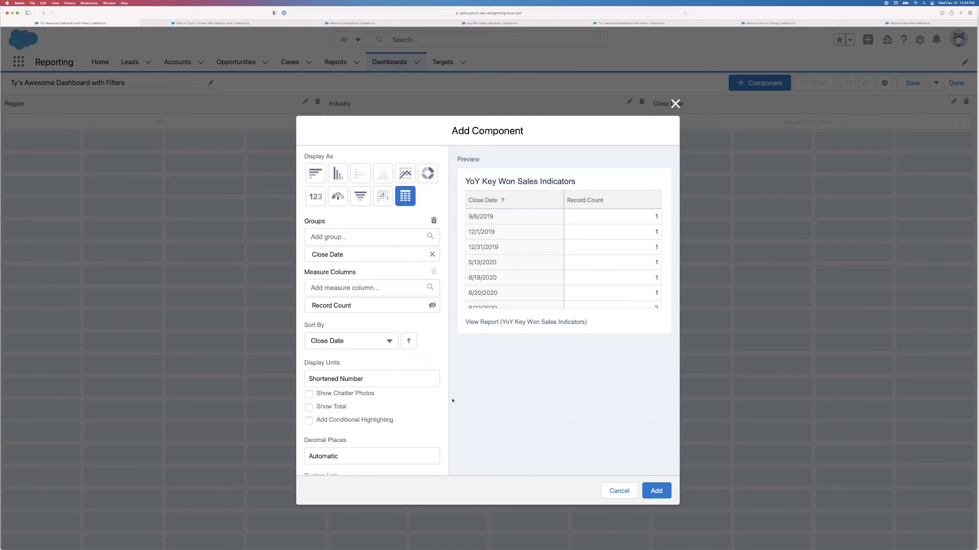
scroll(370, 274, down, 4)
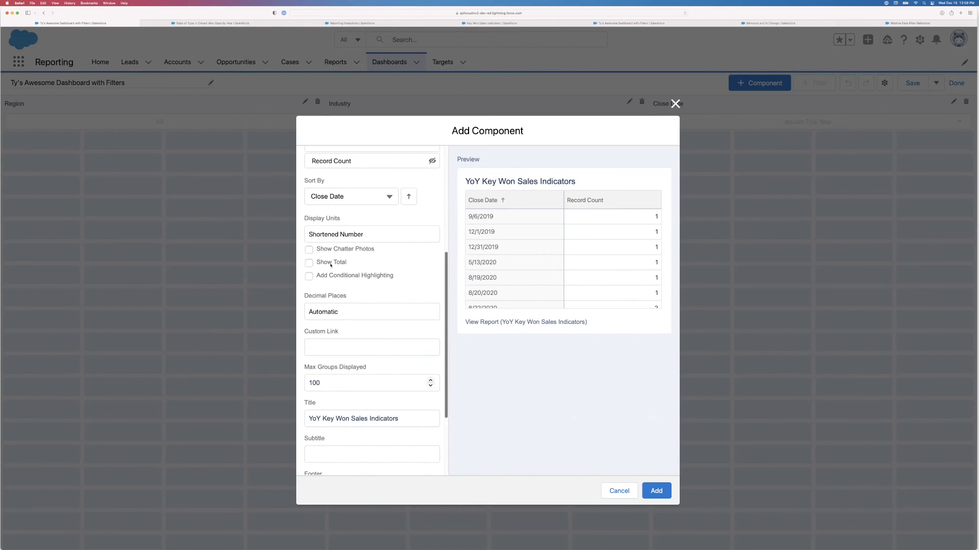